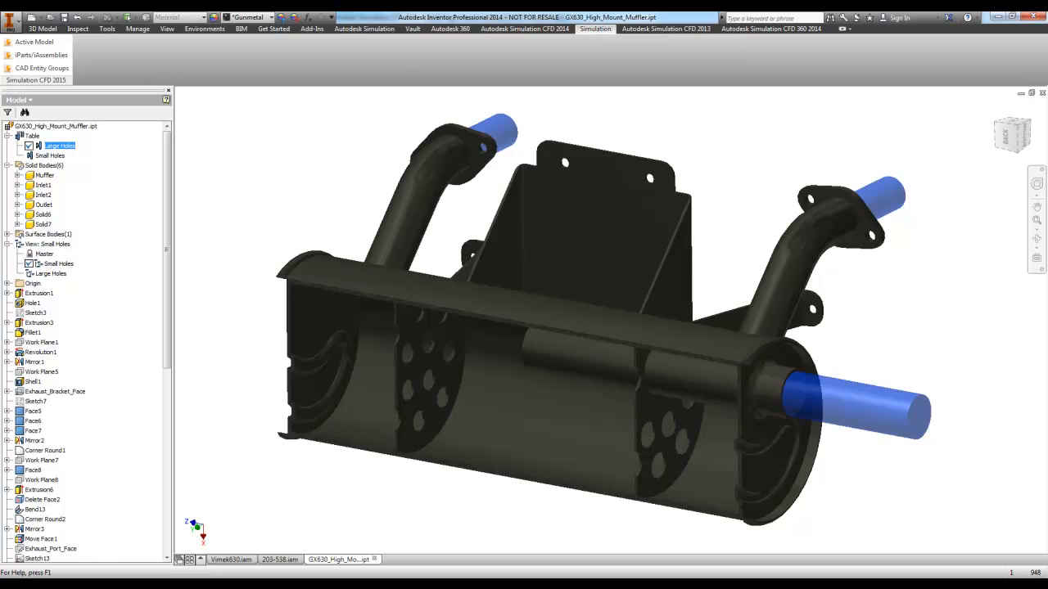
# Switch to Autodesk Simulation CFD and show Static Pressure as the global result for the Small Holes 800 rpm scenario.
pyautogui.click(352, 528)
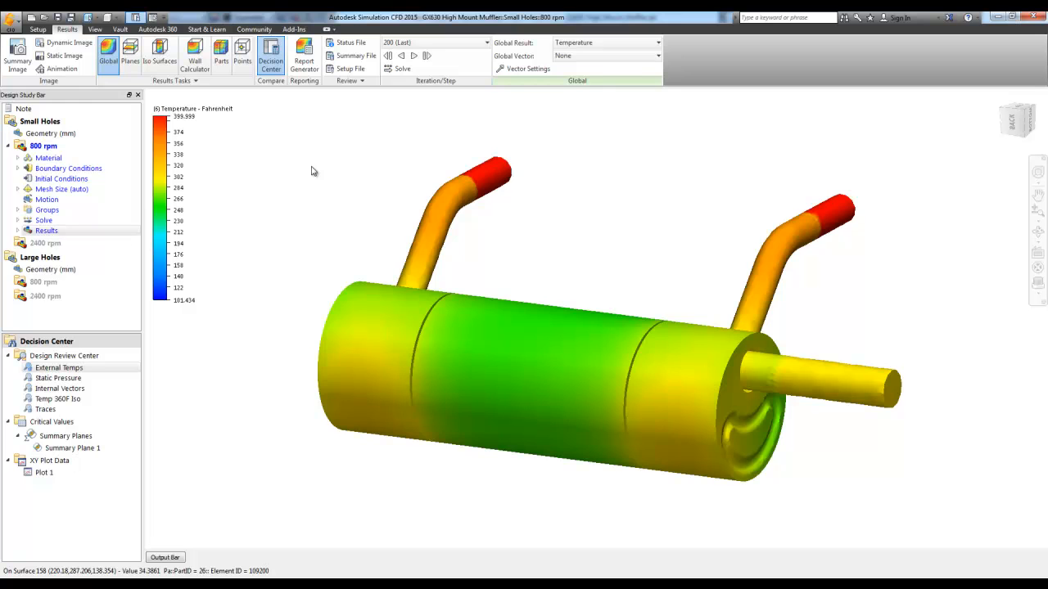
pyautogui.click(601, 42)
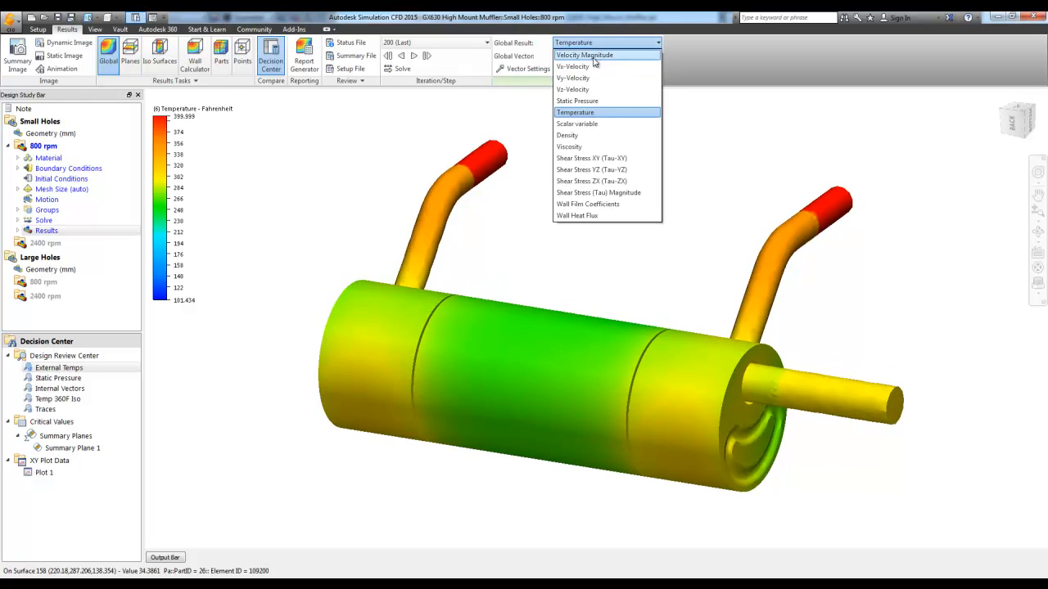
pyautogui.click(593, 101)
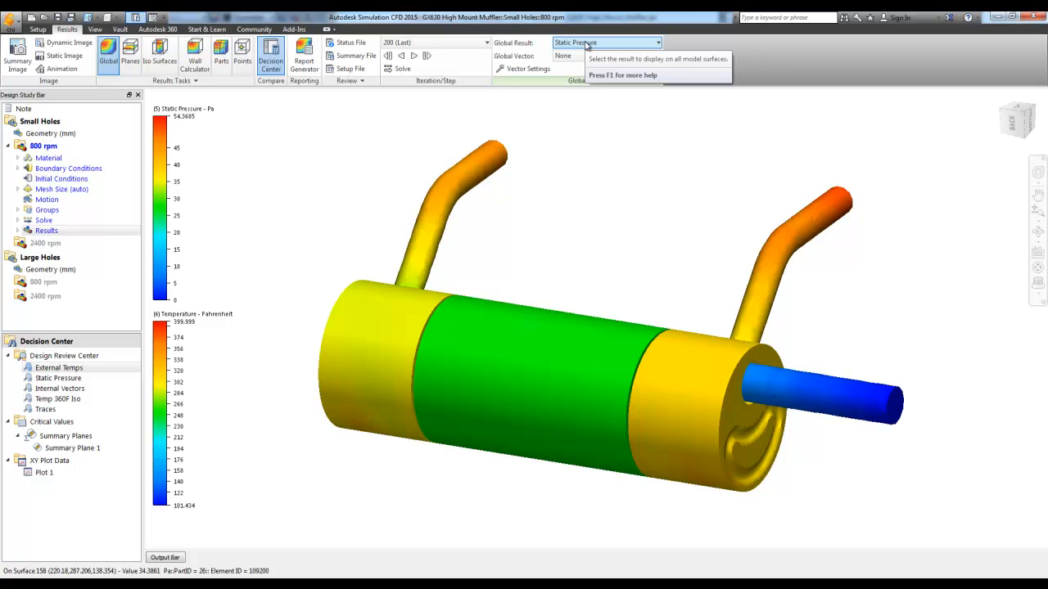
# Add a results plane and orient it vertically as a lengthwise section through the muffler and outlet pipe.
pyautogui.click(130, 57)
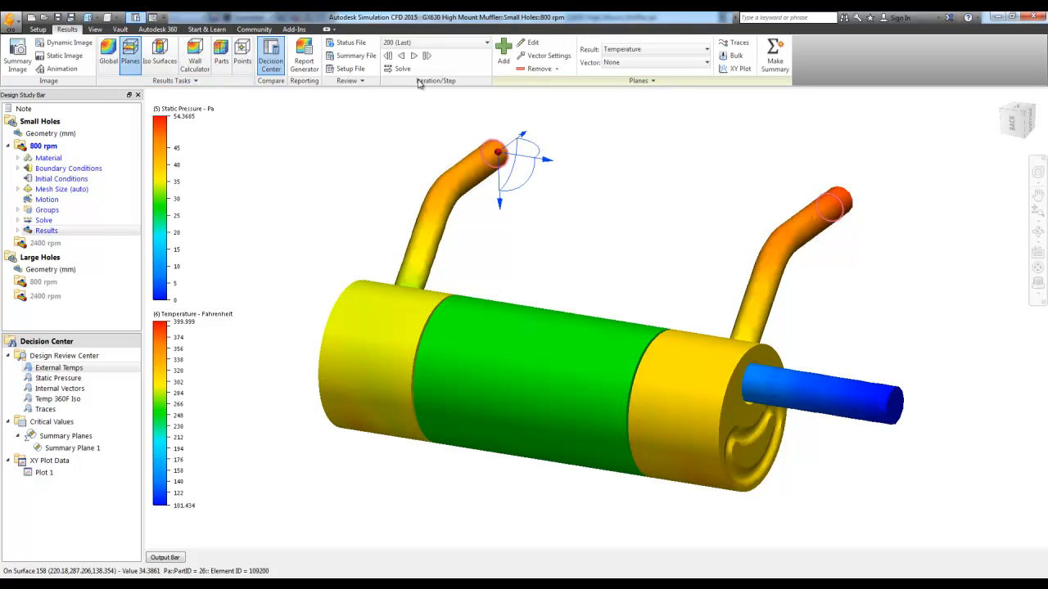
pyautogui.click(503, 51)
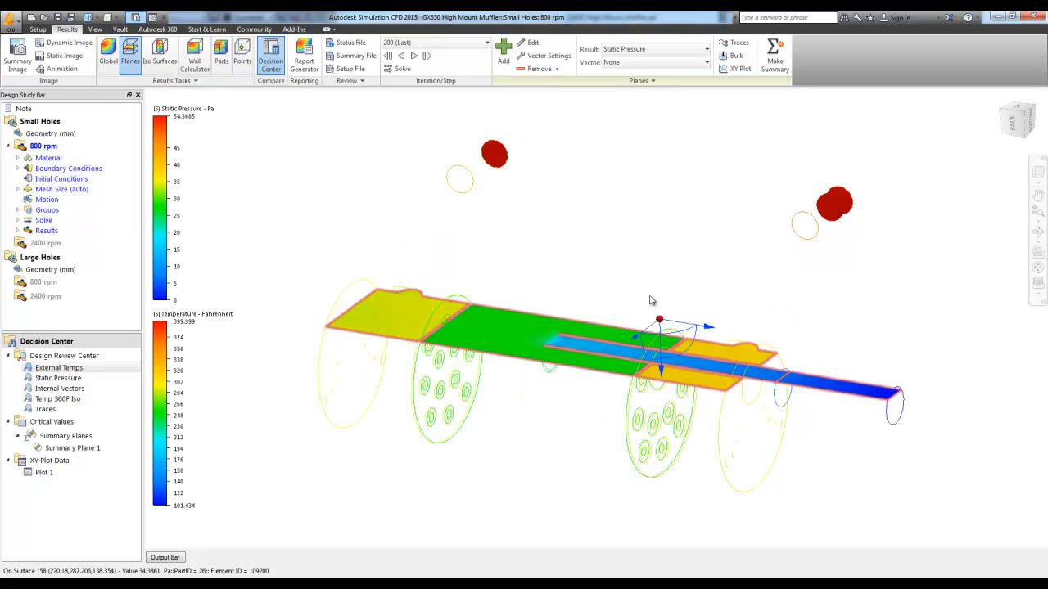
pyautogui.click(494, 341)
pyautogui.click(520, 311)
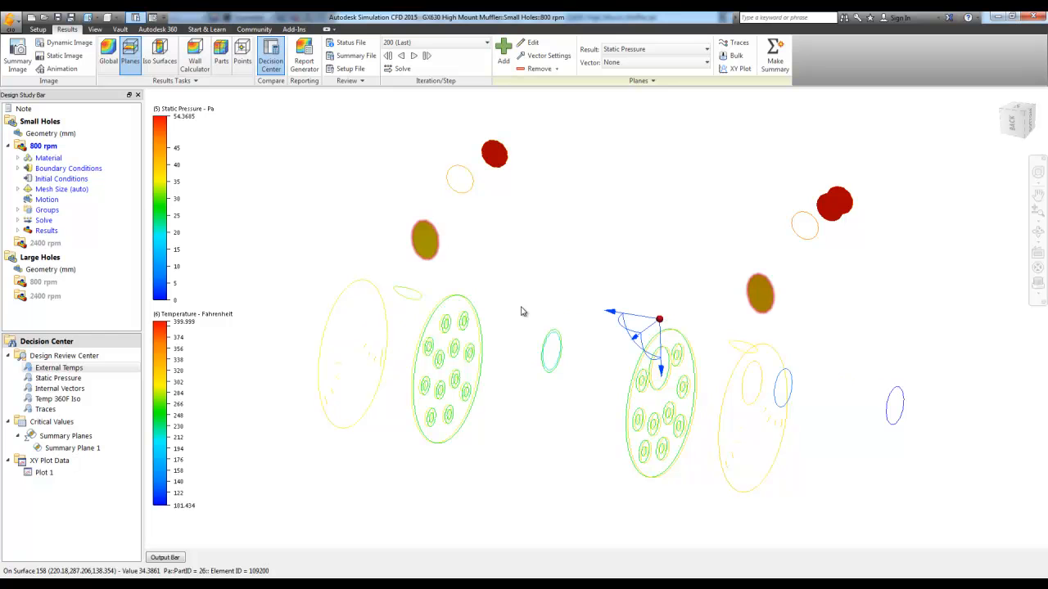
pyautogui.moveTo(649, 330); pyautogui.dragTo(603, 357)
pyautogui.keyDown('shift'); pyautogui.moveTo(603, 357); pyautogui.dragTo(634, 246, button='middle'); pyautogui.keyUp('shift')
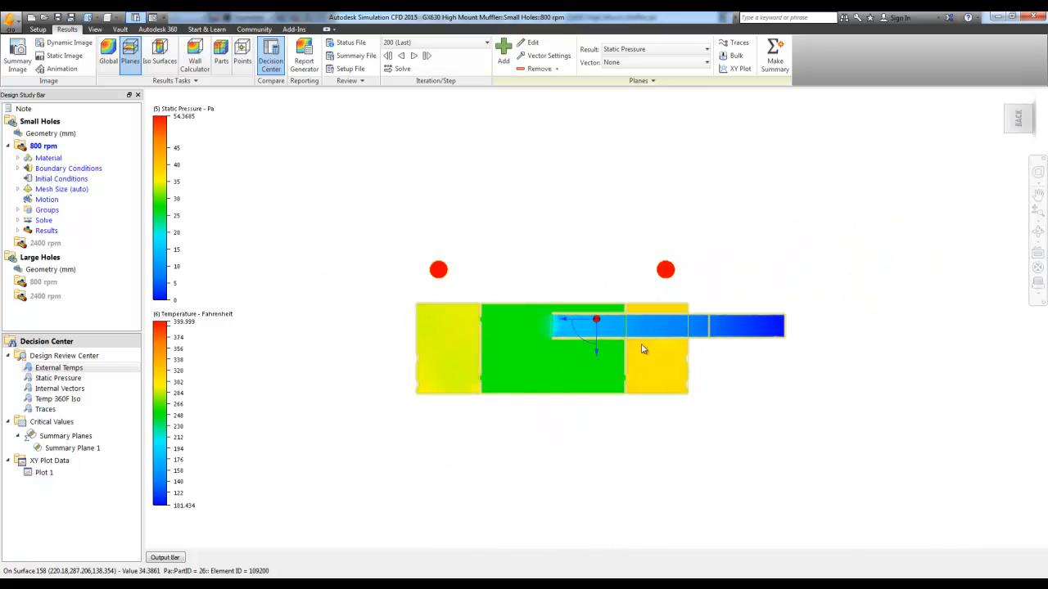
# Display Velocity Magnitude on the lengthwise plane, and after that change its result to Temperature.
pyautogui.scroll(4, 615, 347)
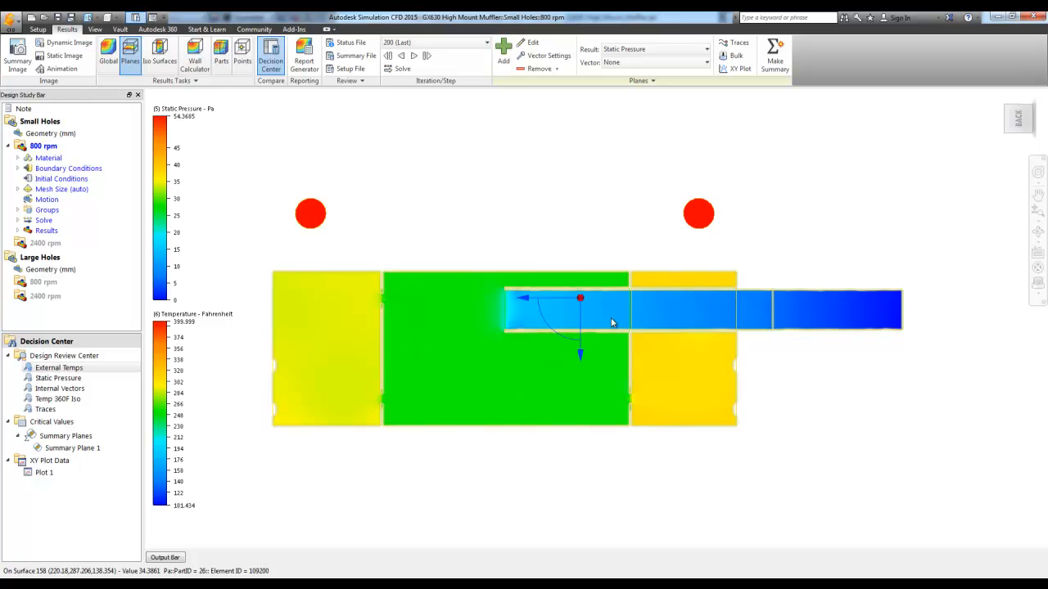
pyautogui.click(640, 51)
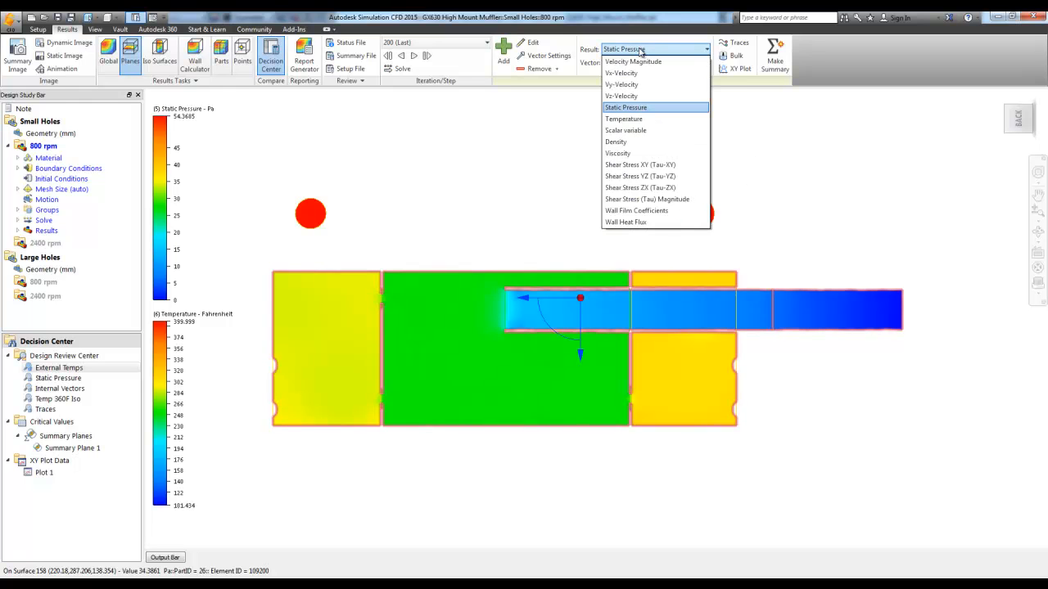
pyautogui.click(642, 64)
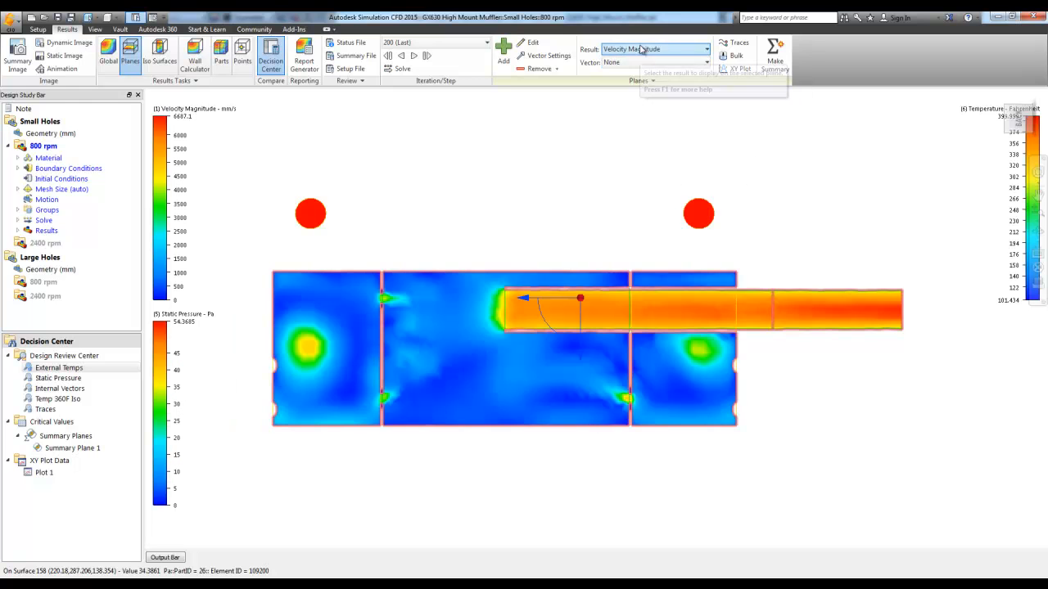
pyautogui.click(643, 50)
pyautogui.click(644, 117)
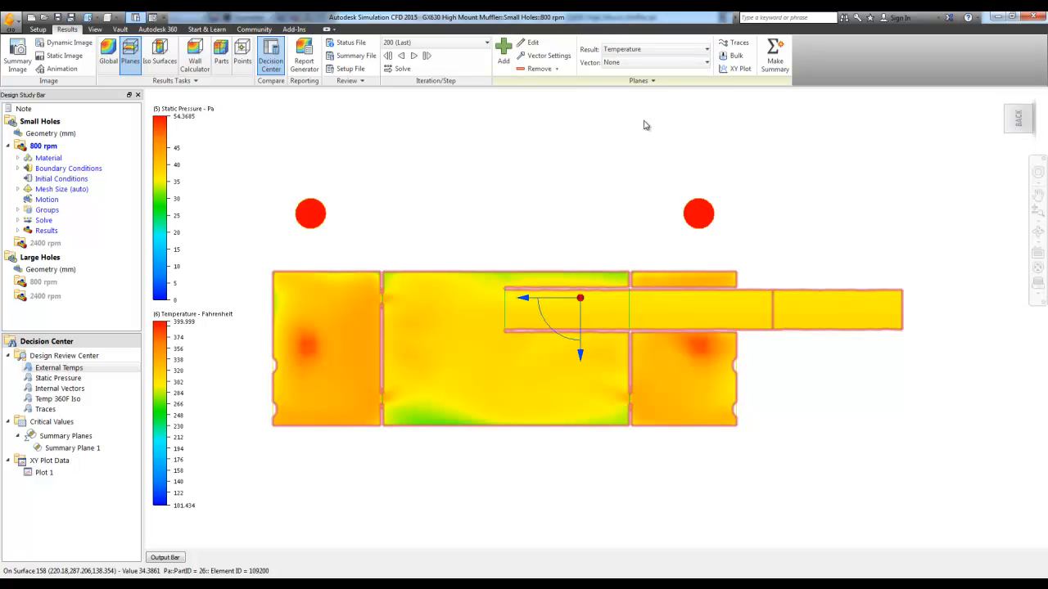
# Create an XY plot through five points picked on the plane, from the far end chamber past the baffle and along the outlet pipe.
pyautogui.click(734, 68)
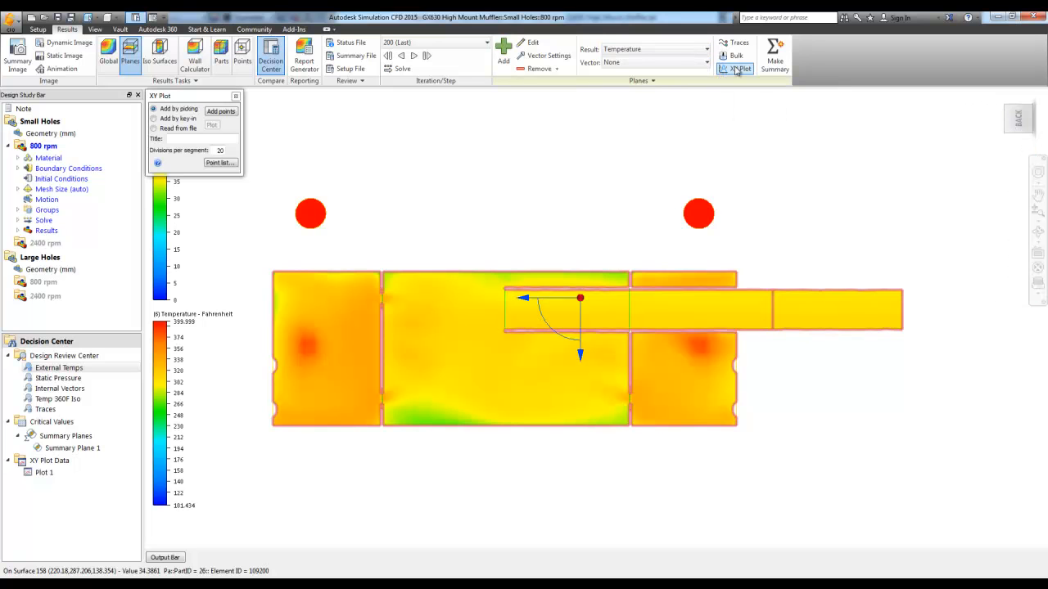
pyautogui.click(220, 111)
pyautogui.click(294, 348)
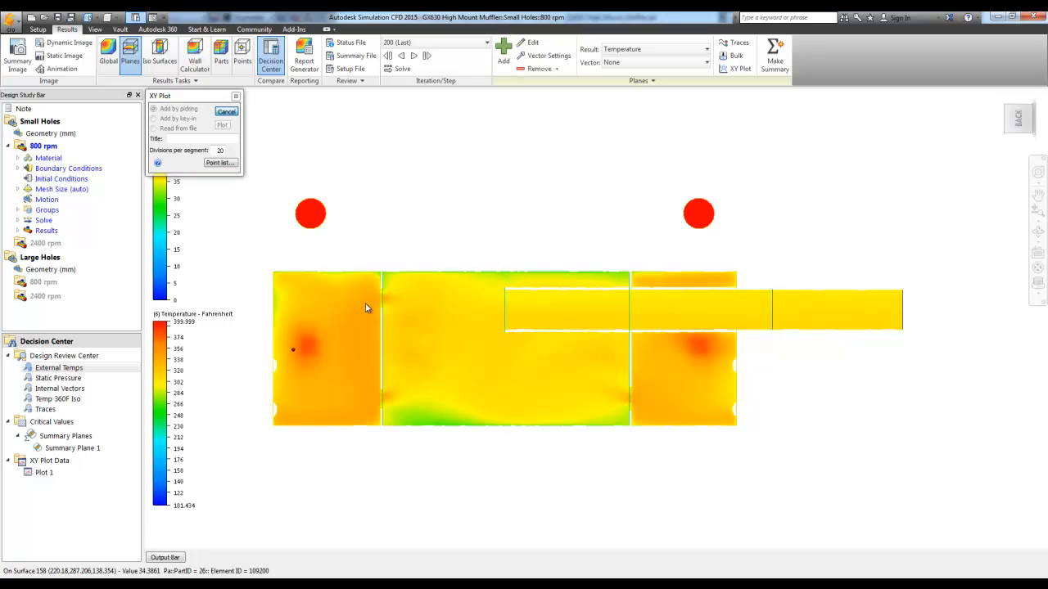
pyautogui.click(446, 300)
pyautogui.click(888, 311)
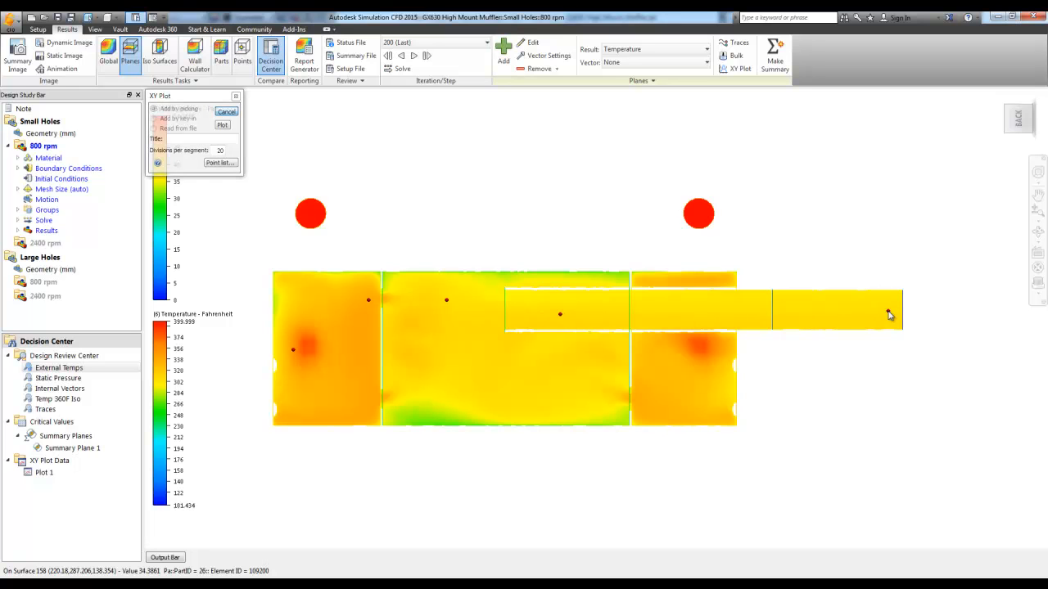
pyautogui.click(224, 125)
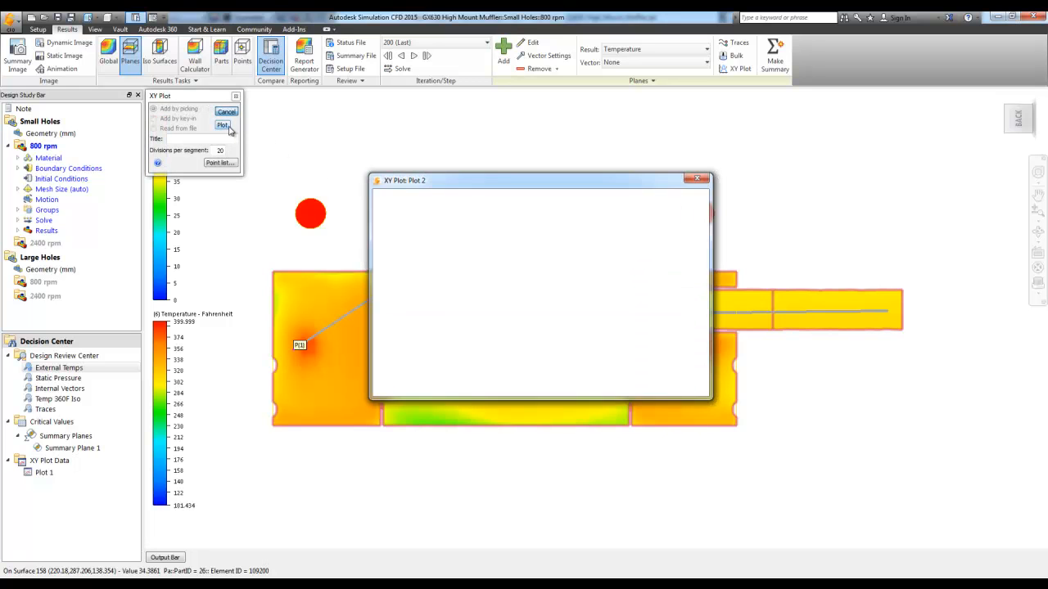
# Widen the XY plot and examine its Velocity Magnitude and Static Pressure curves, closing the plot when done.
pyautogui.moveTo(503, 188); pyautogui.dragTo(509, 282)
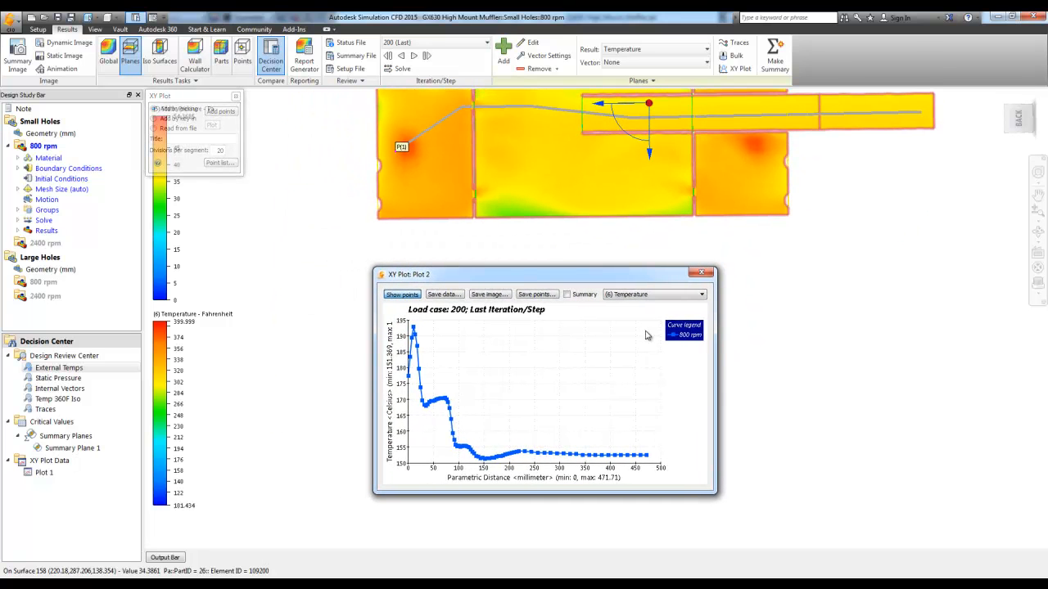
pyautogui.moveTo(718, 368); pyautogui.dragTo(1011, 344)
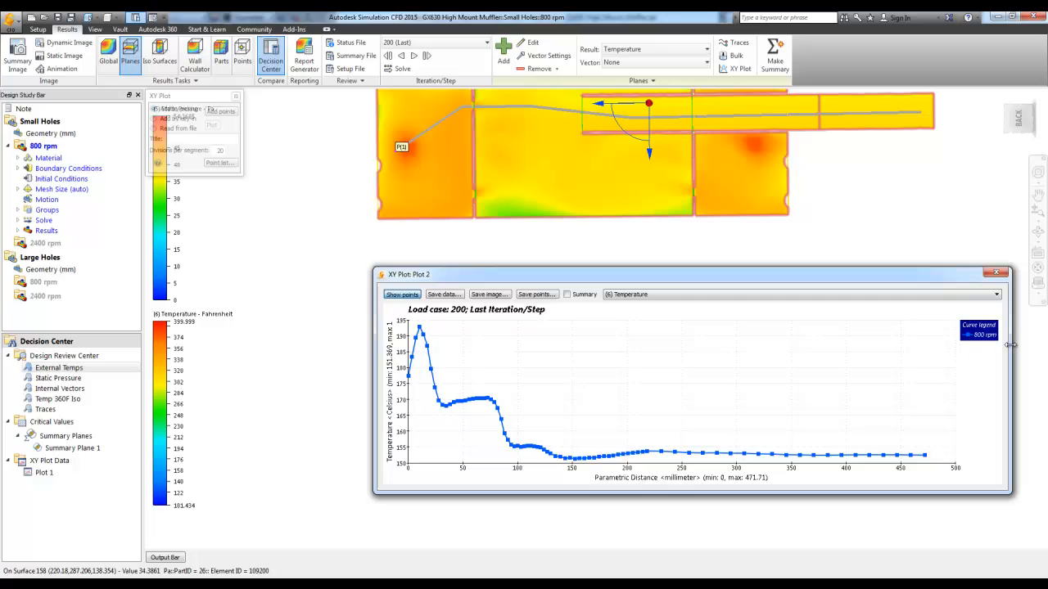
pyautogui.click(664, 296)
pyautogui.click(664, 304)
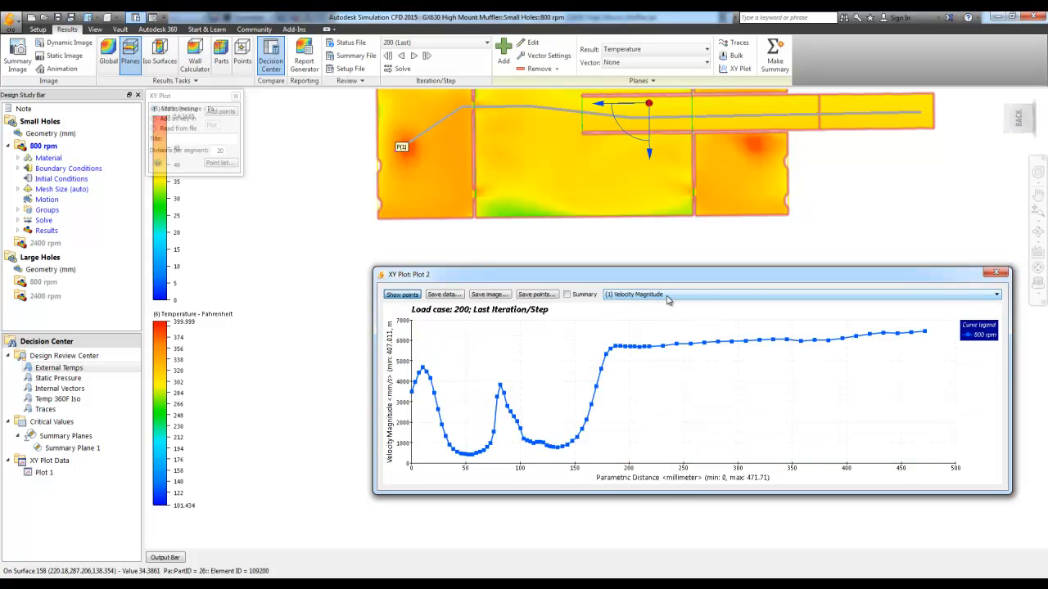
pyautogui.click(667, 295)
pyautogui.click(667, 334)
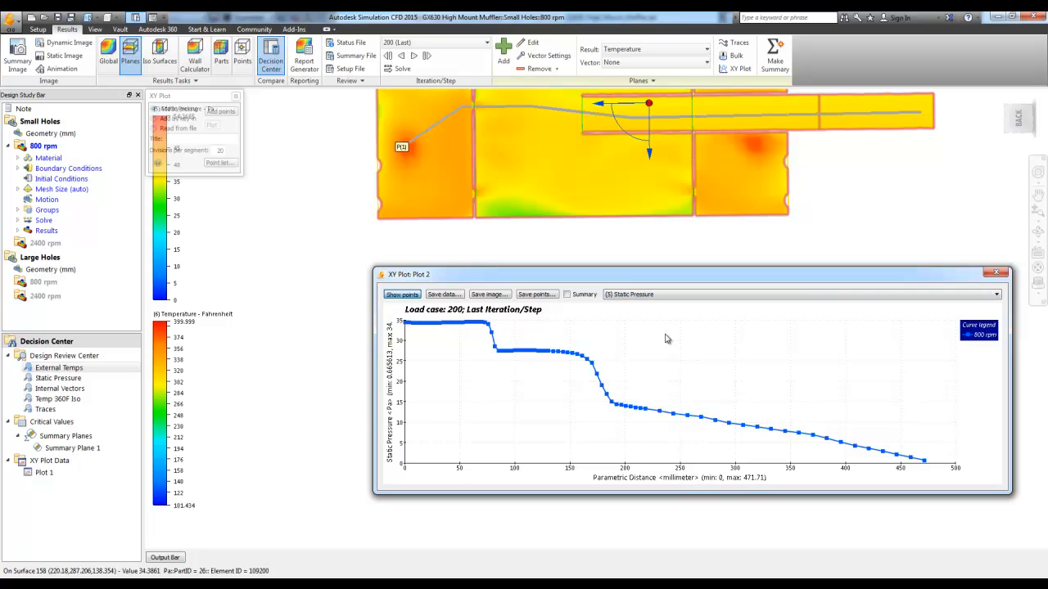
pyautogui.click(995, 271)
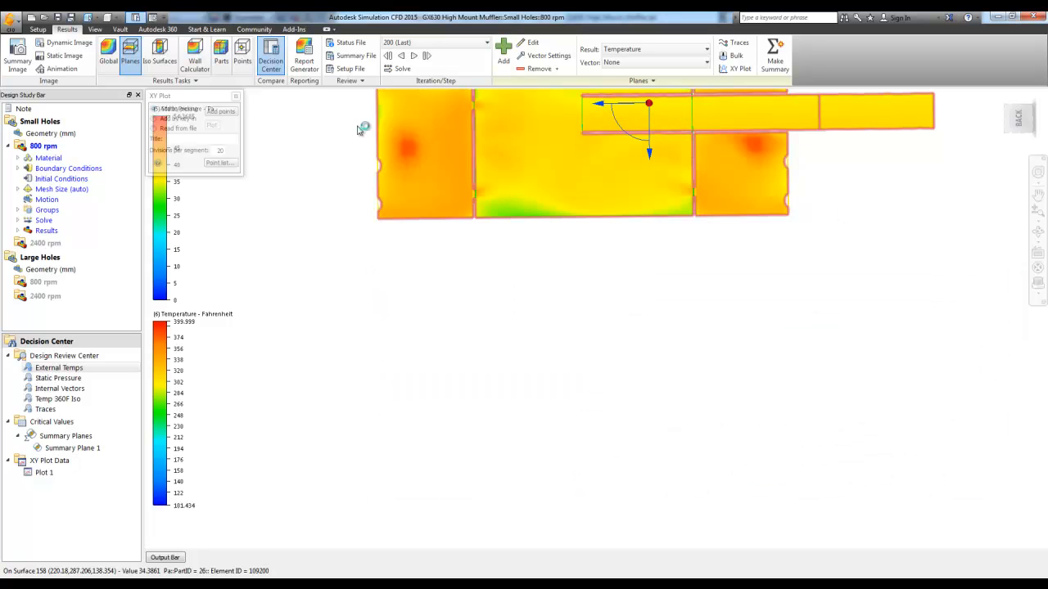
pyautogui.click(236, 96)
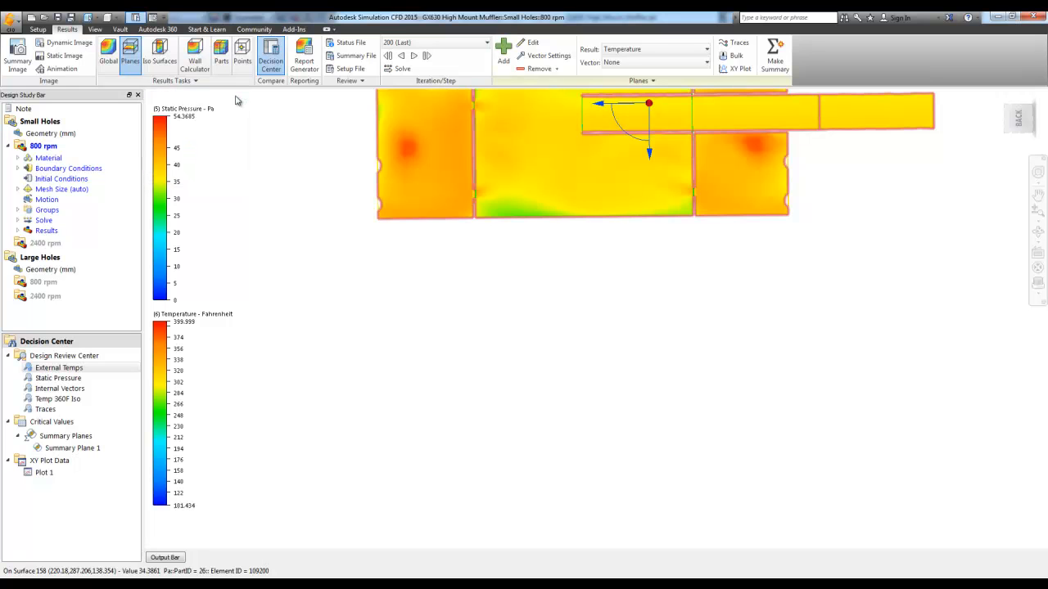
# Remove the lengthwise plane and calculate the bulk pressure on the remaining plane across the two inlets.
pyautogui.click(531, 73)
pyautogui.moveTo(530, 85)
pyautogui.keyDown('shift'); pyautogui.mouseDown(button='middle')
pyautogui.moveTo(572, 174)
pyautogui.moveTo(644, 252)
pyautogui.mouseUp(button='middle'); pyautogui.keyUp('shift')
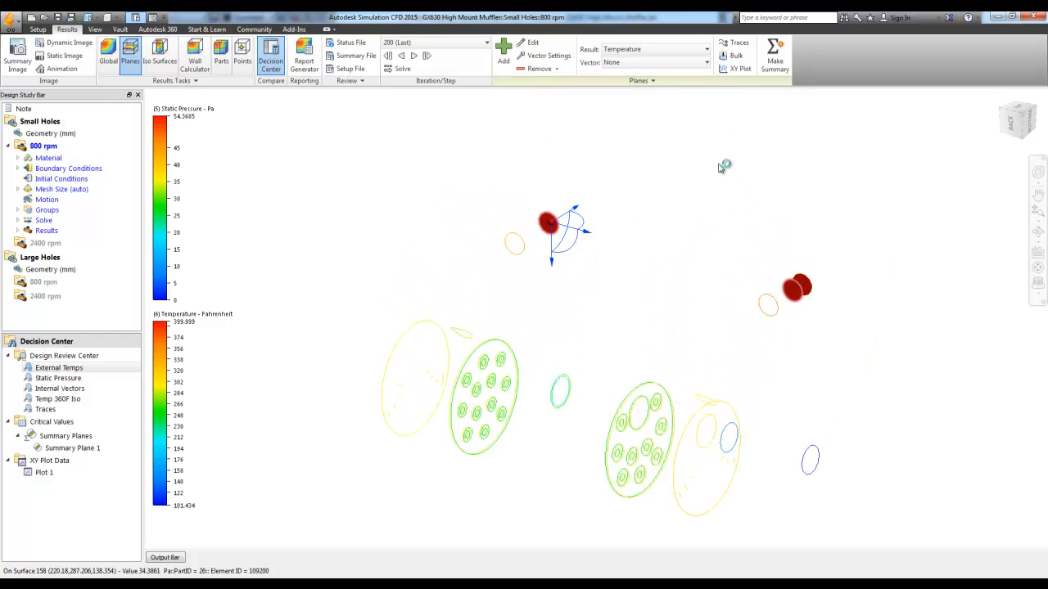
pyautogui.click(735, 55)
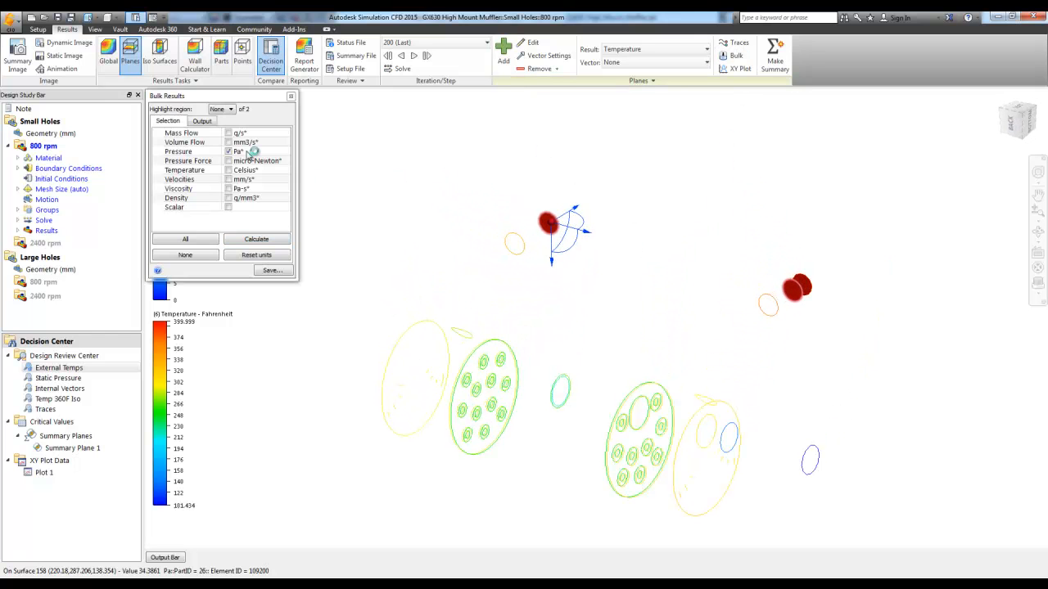
pyautogui.click(257, 239)
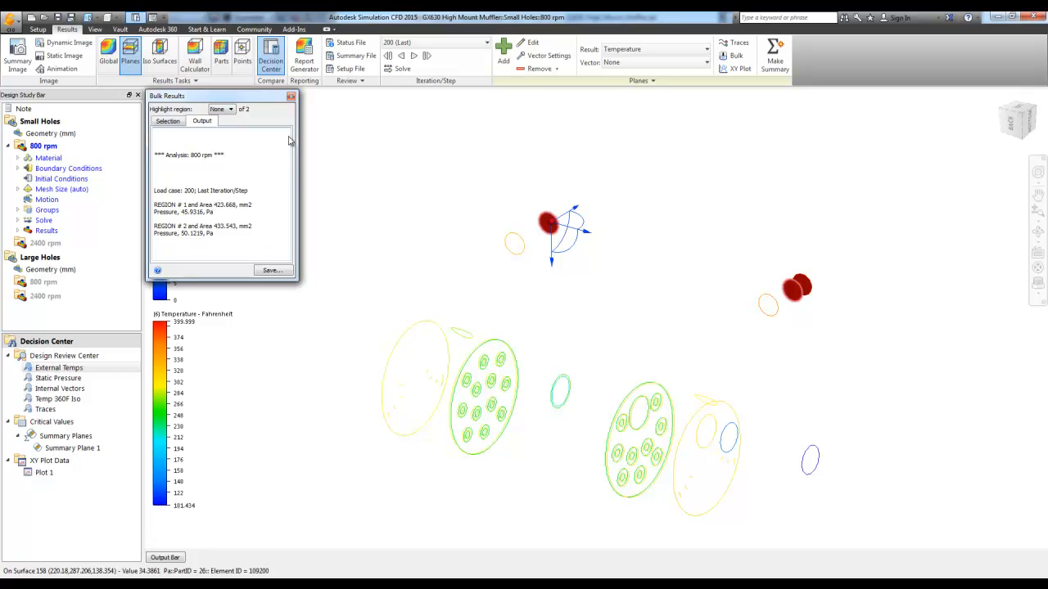
pyautogui.click(292, 97)
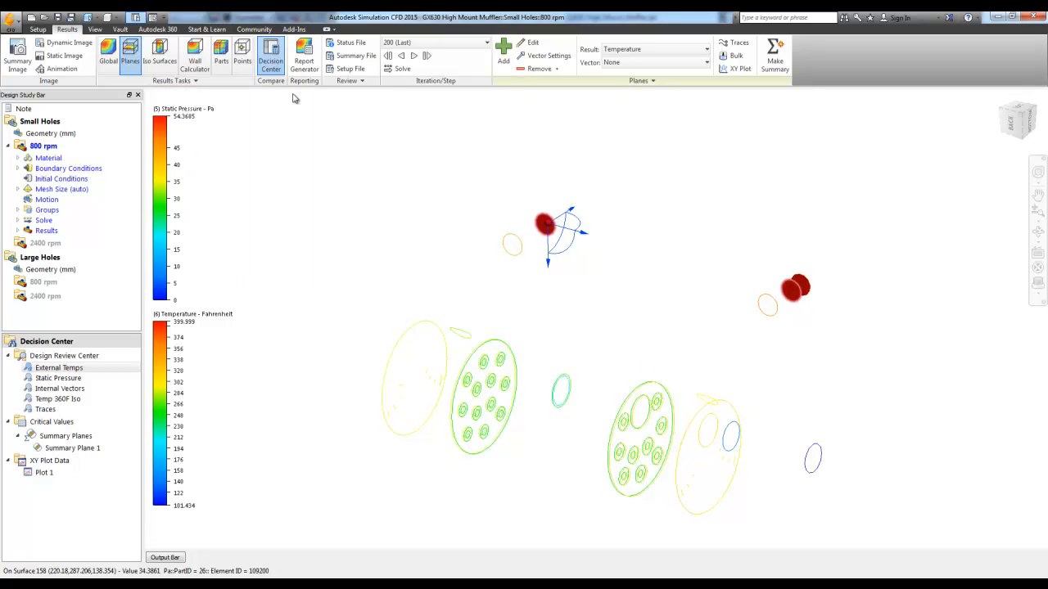
# Add a shaded iso surface based on and coloured by Static Pressure, and set its value to 35.
pyautogui.click(161, 59)
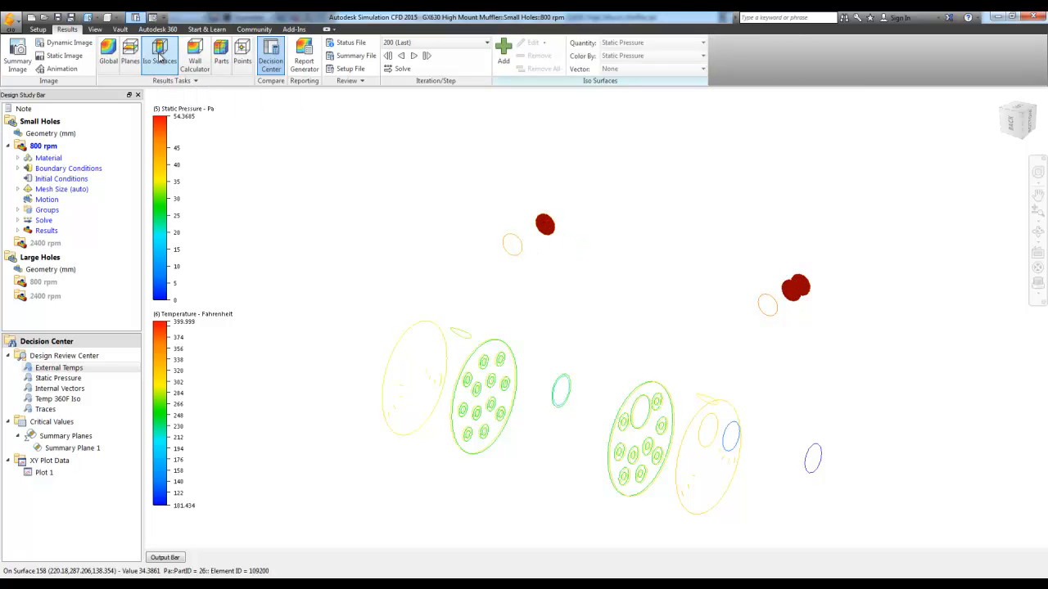
pyautogui.click(504, 55)
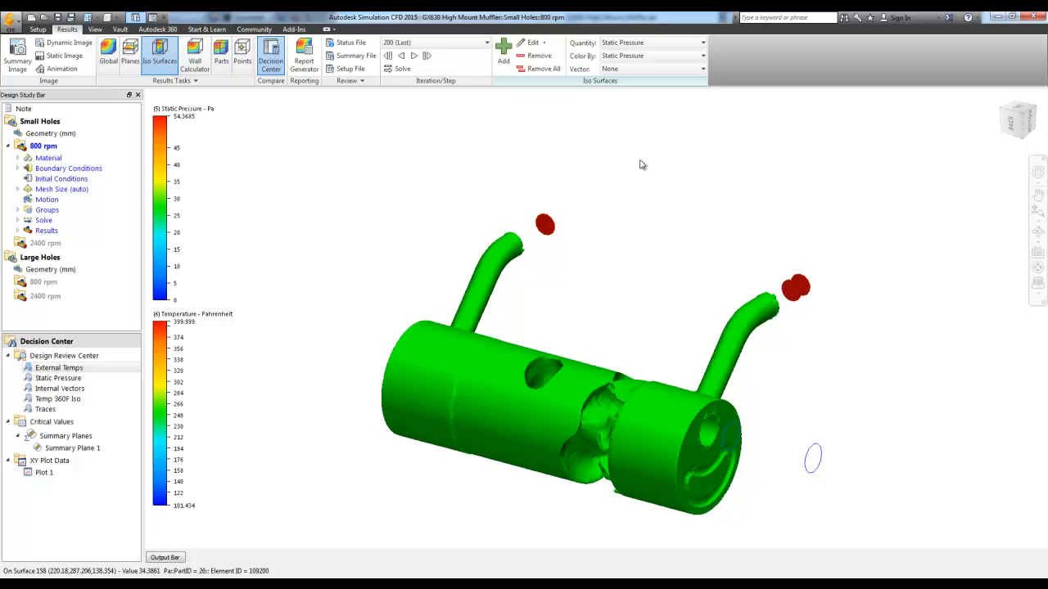
pyautogui.click(532, 42)
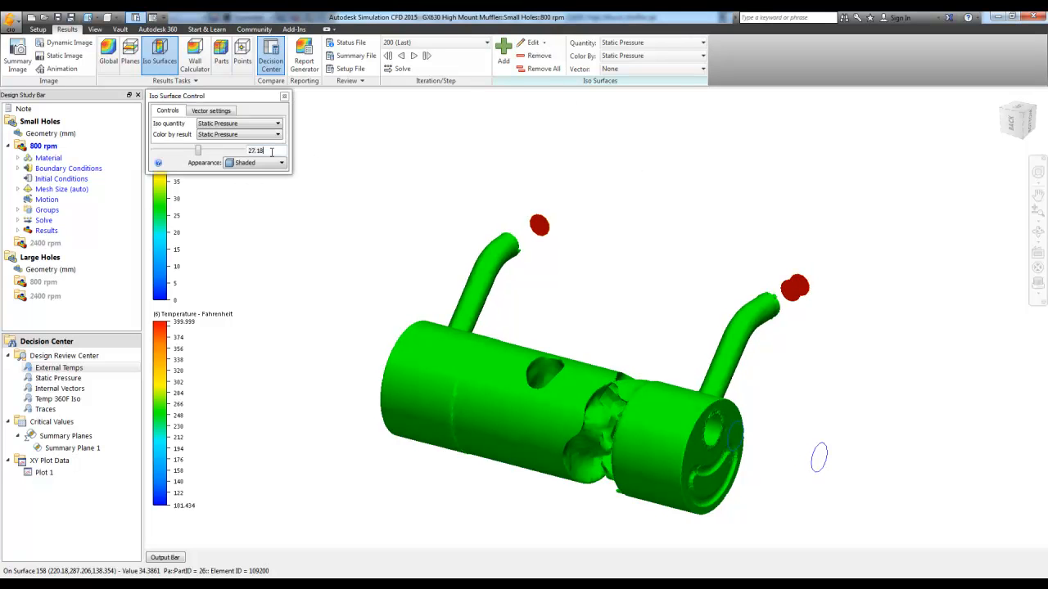
pyautogui.moveTo(270, 152); pyautogui.dragTo(242, 156)
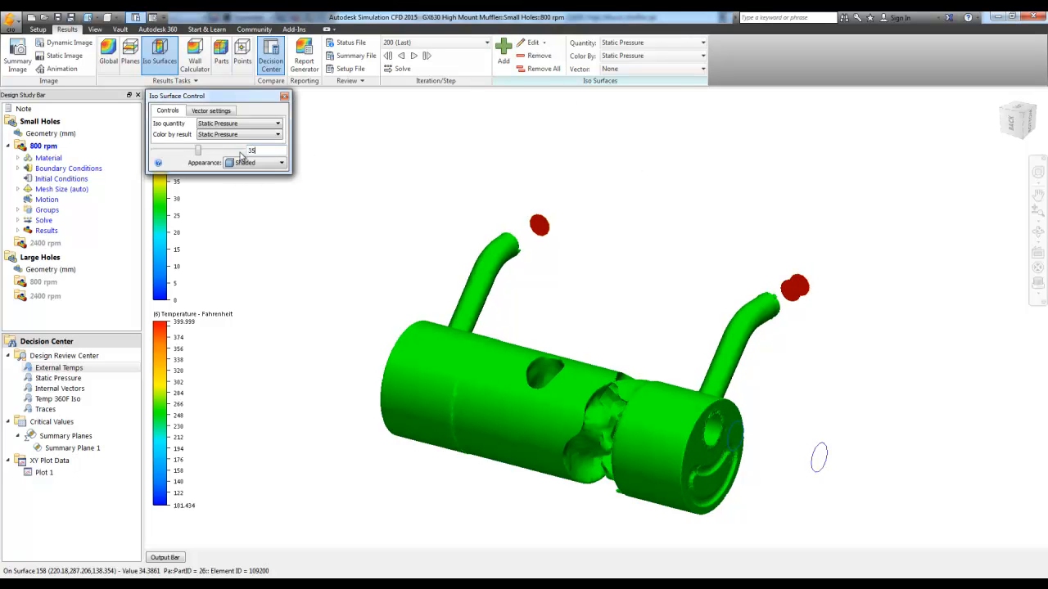
pyautogui.write('35')
pyautogui.press('Return')
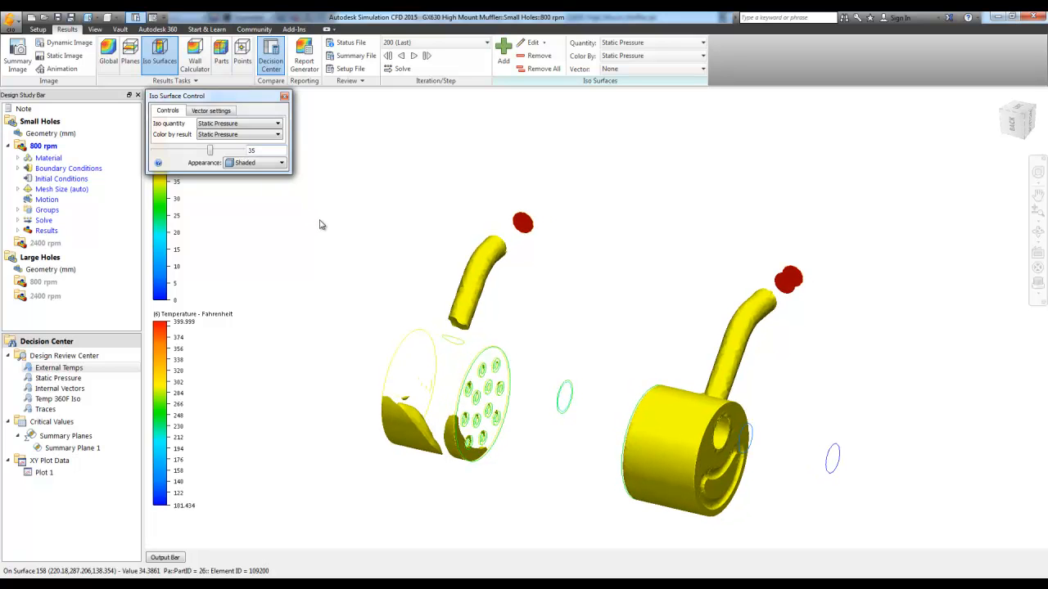
pyautogui.click(285, 97)
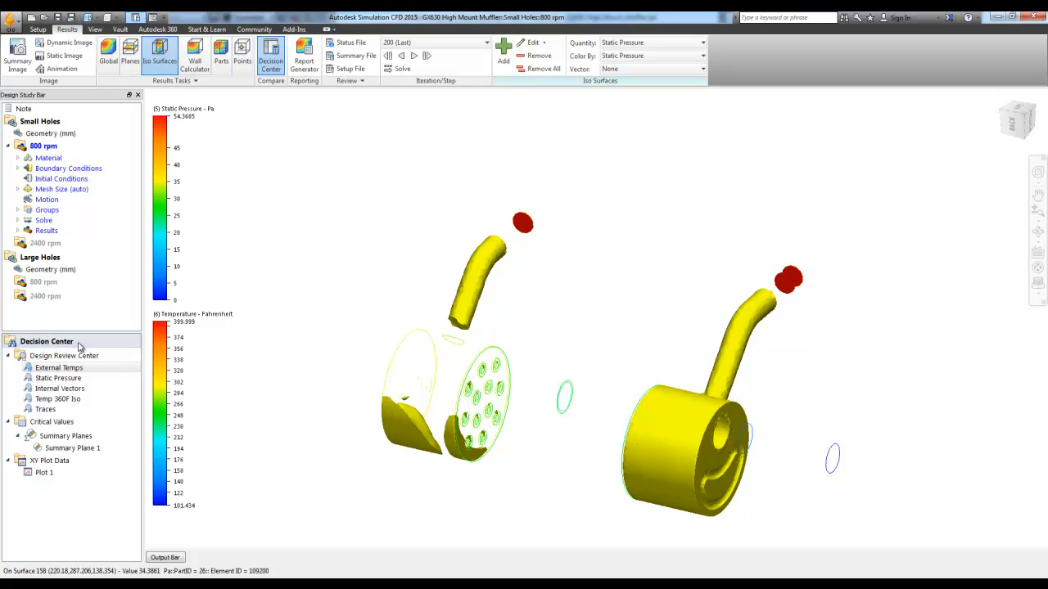
# Compare the External Temps of the small-hole and large-hole designs at 800 and 2400 rpm from several angles.
pyautogui.doubleClick(59, 368)
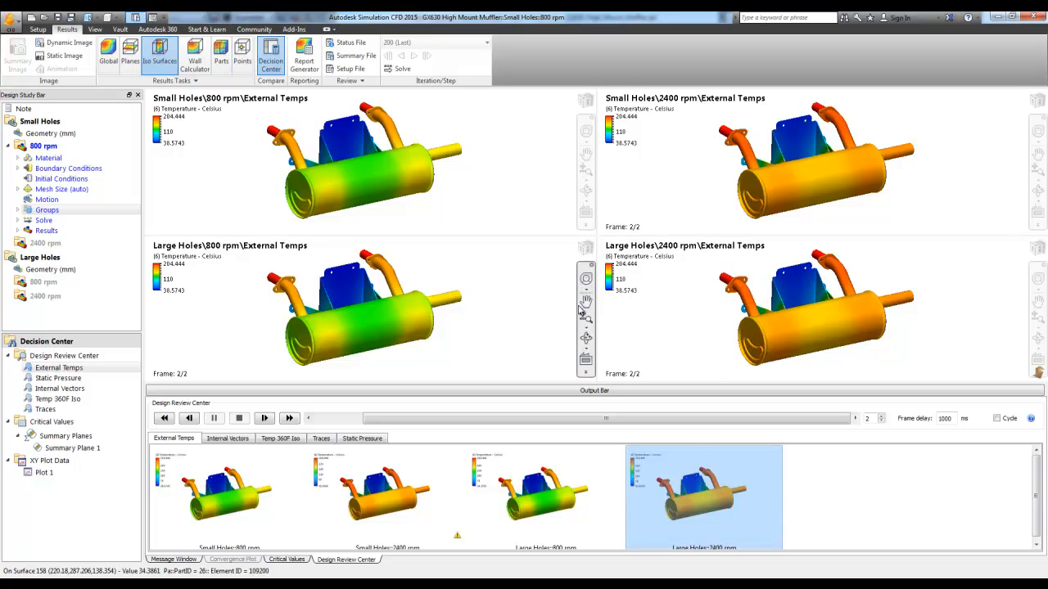
pyautogui.keyDown('shift'); pyautogui.moveTo(477, 313); pyautogui.dragTo(470, 312, button='middle'); pyautogui.keyUp('shift')
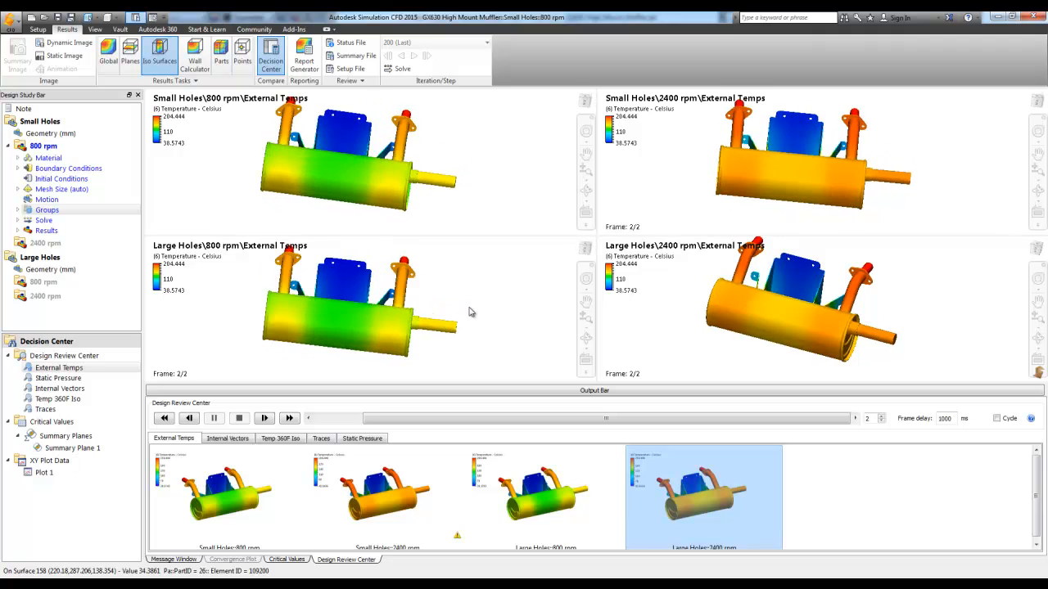
# Set up a four-view Static Pressure comparison, adding Small Holes 2400 rpm, Large Holes 800 rpm and Large Holes 2400 rpm.
pyautogui.click(63, 379)
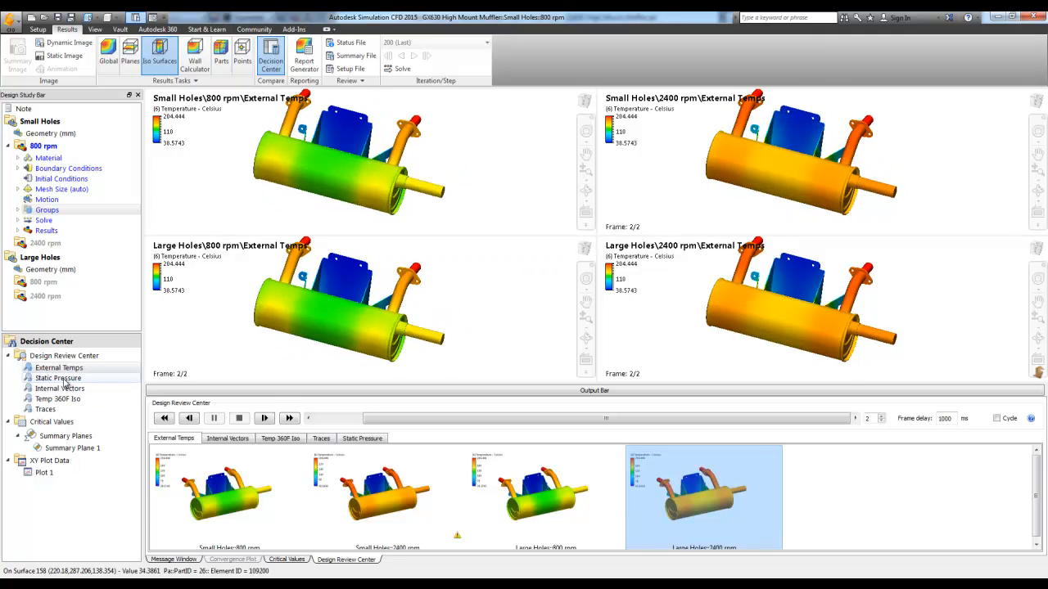
pyautogui.moveTo(352, 504); pyautogui.dragTo(650, 206)
pyautogui.moveTo(541, 497); pyautogui.dragTo(483, 319)
pyautogui.moveTo(710, 496); pyautogui.dragTo(700, 337)
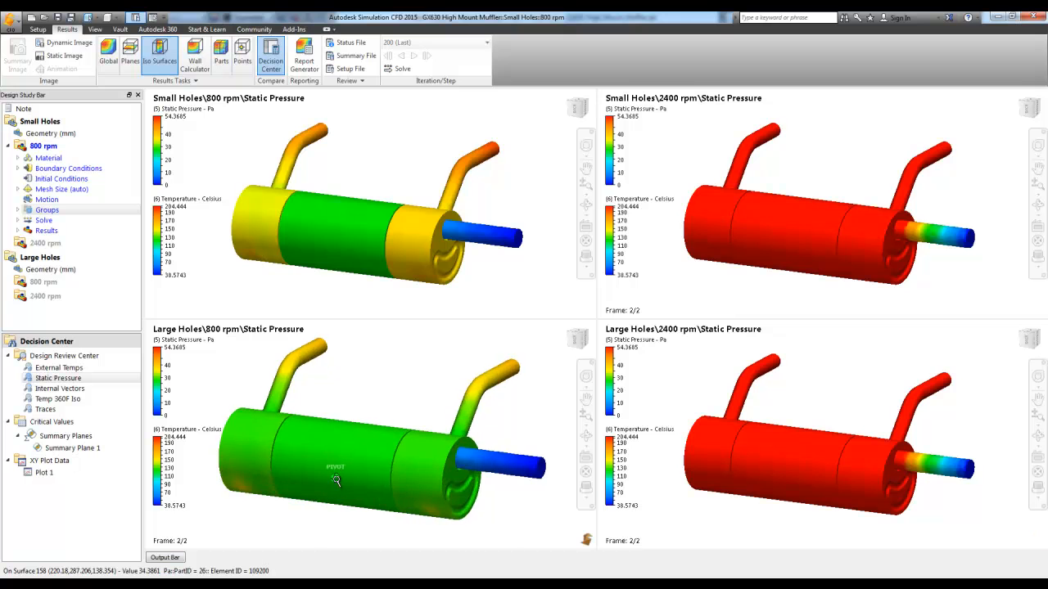
# Compare the Internal Vectors in four views, assigning Small Holes 2400 rpm, Large Holes 800 rpm and Large Holes 2400 rpm beside Small Holes 800 rpm.
pyautogui.scroll(3, 327, 479)
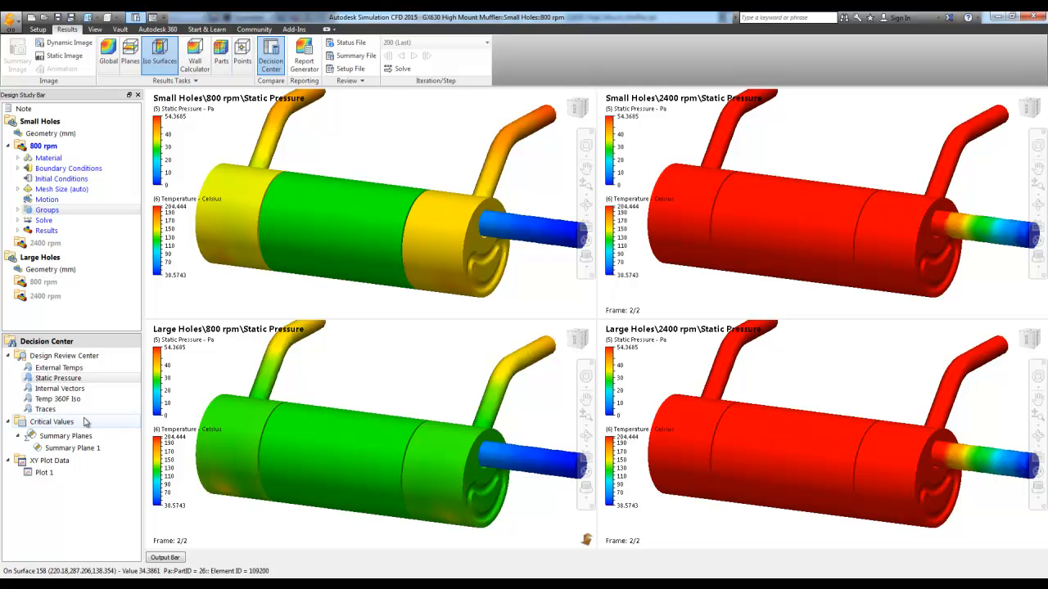
pyautogui.doubleClick(61, 389)
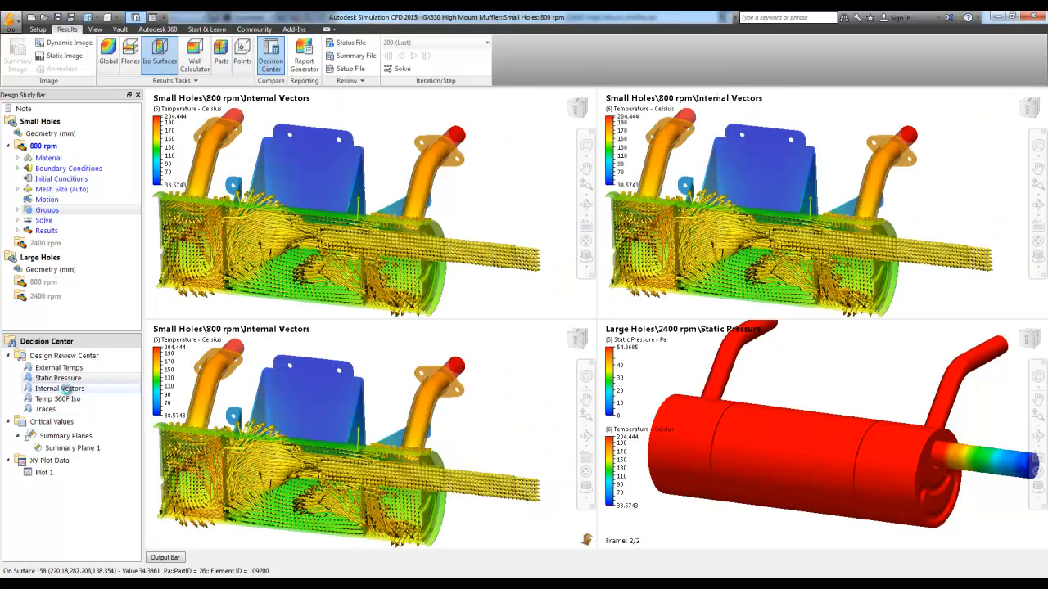
pyautogui.click(383, 496)
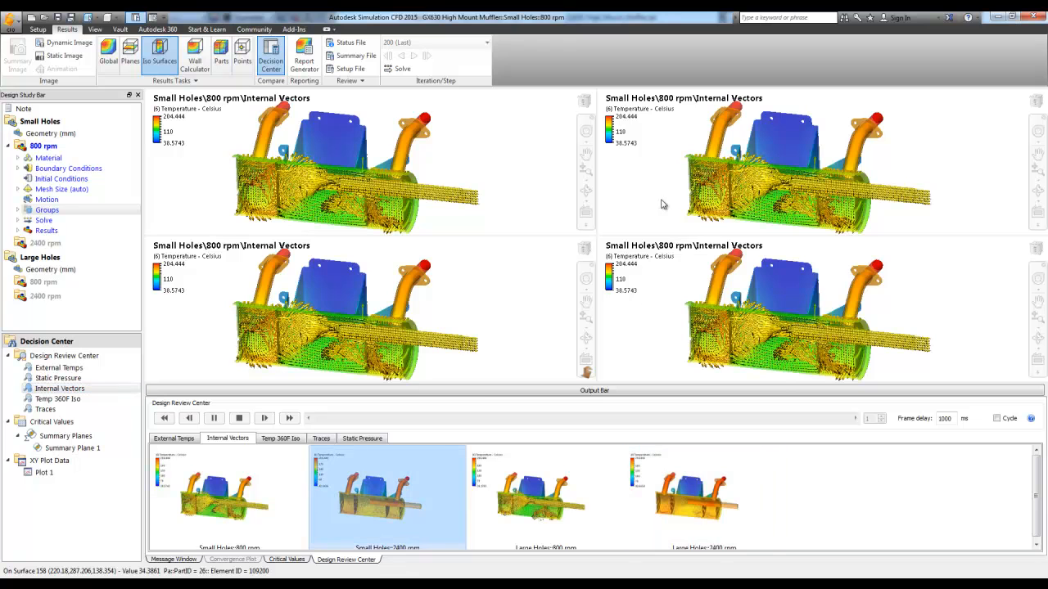
pyautogui.click(540, 512)
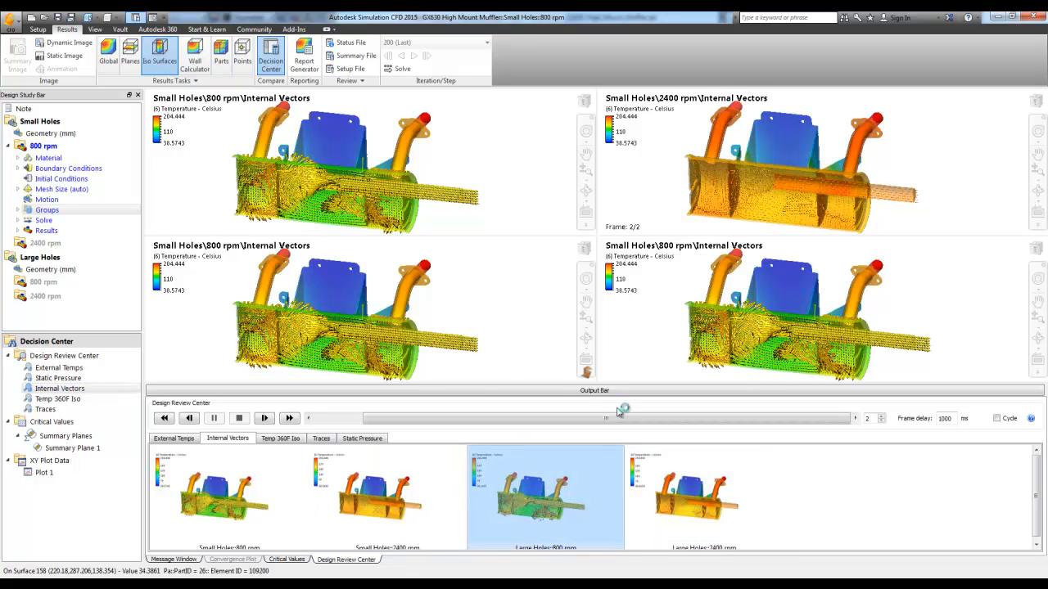
pyautogui.click(702, 495)
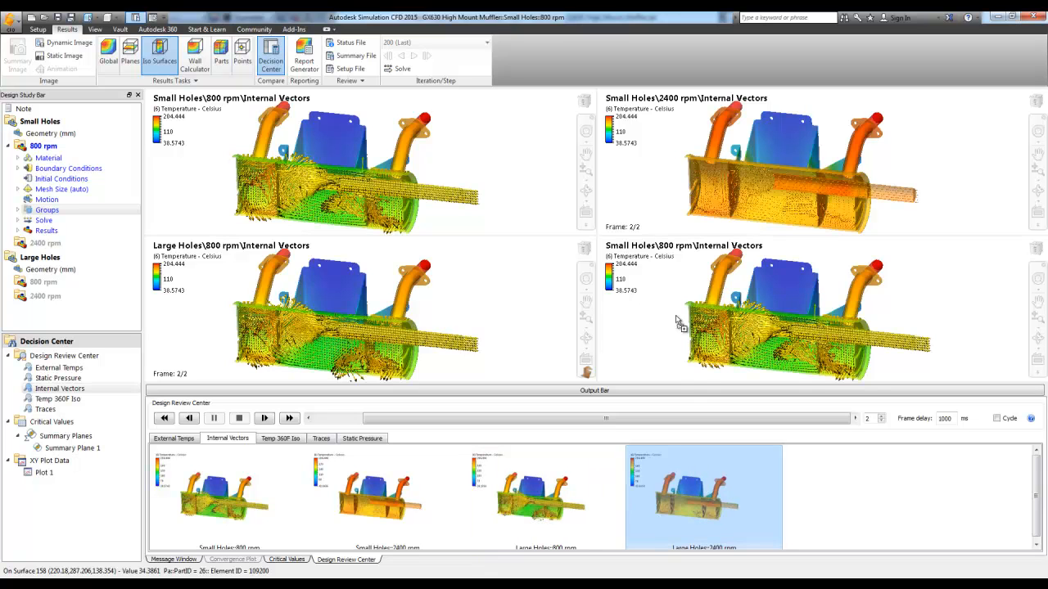
pyautogui.click(425, 394)
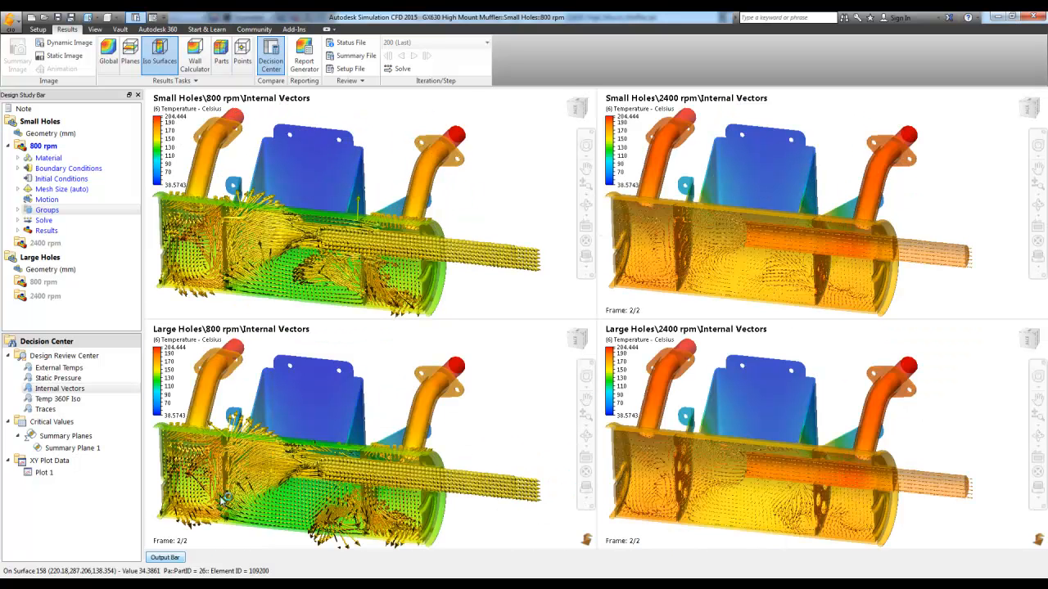
pyautogui.moveTo(299, 499); pyautogui.dragTo(331, 497, button='middle')
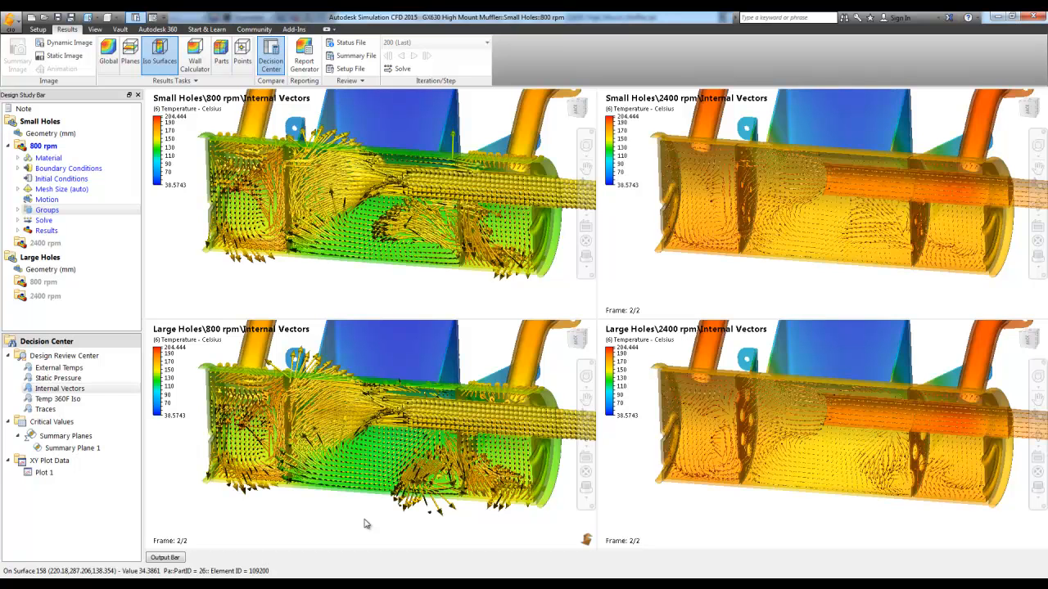
# Compare the flow Traces of the small-hole and large-hole designs at 800 and 2400 rpm in four synchronized views.
pyautogui.click(68, 408)
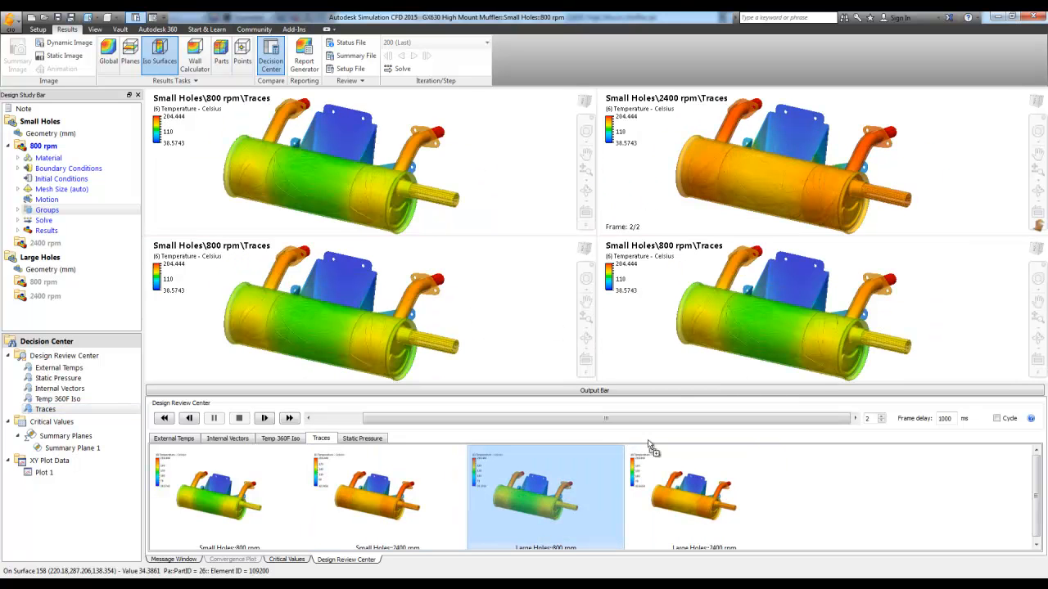
pyautogui.moveTo(657, 312); pyautogui.dragTo(658, 313)
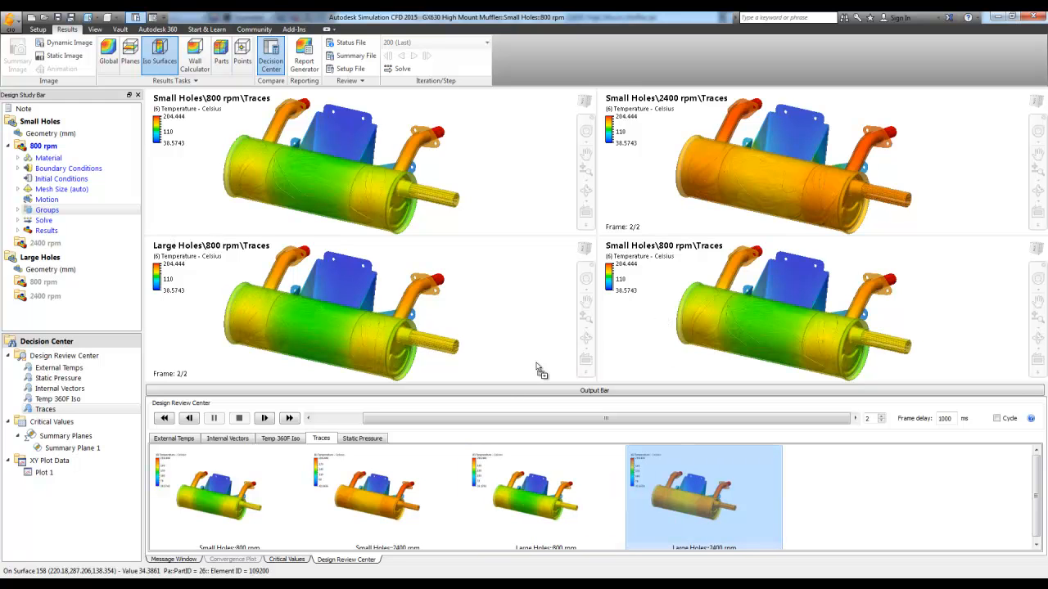
pyautogui.click(469, 392)
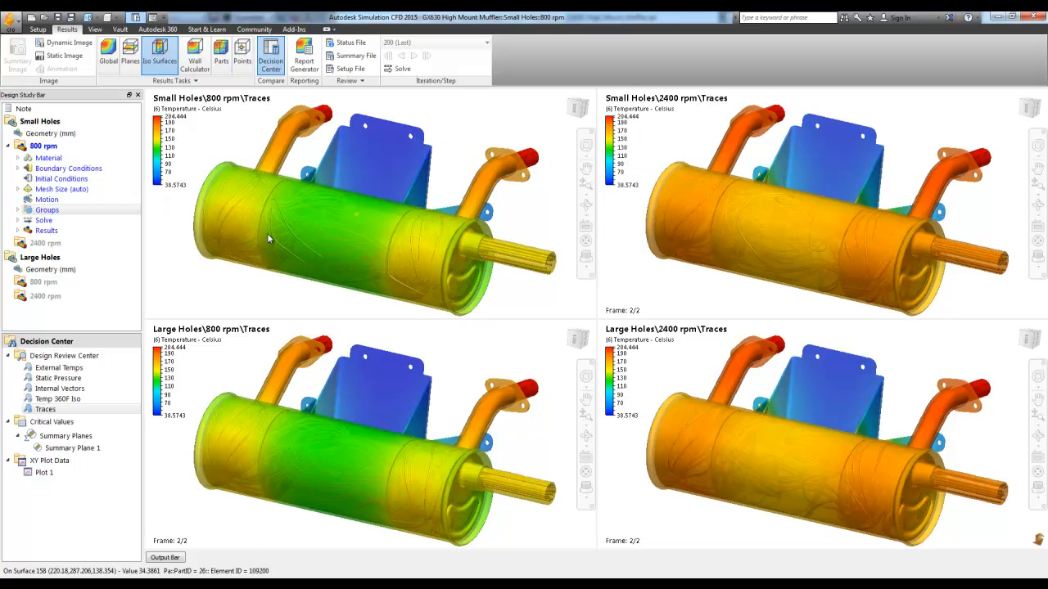
pyautogui.scroll(1, 267, 235)
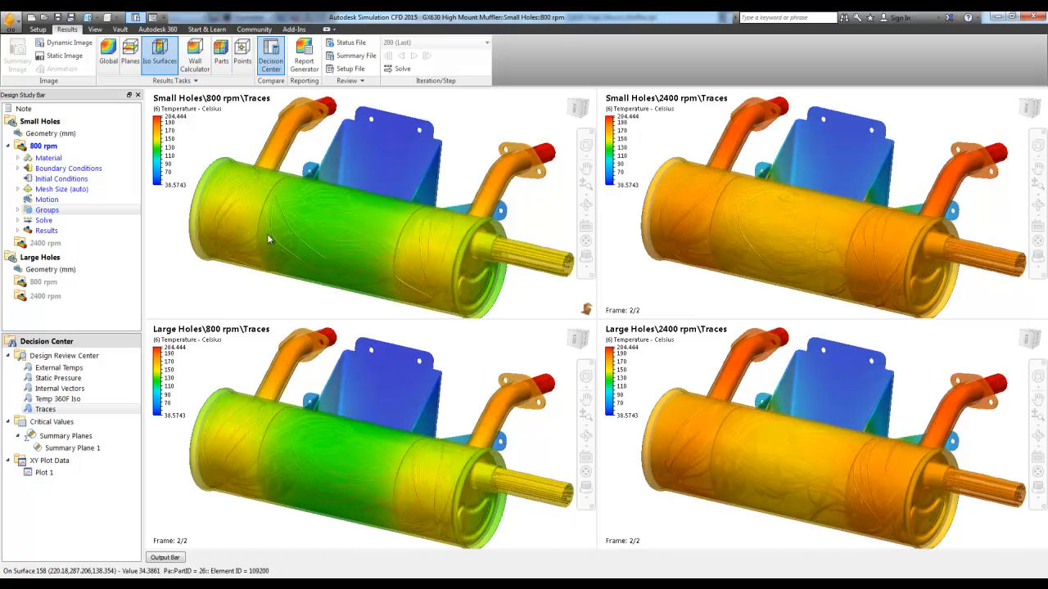
# Open the critical values of Summary Plane 1 and plot only Pressure across the four scenarios as a bar chart.
pyautogui.doubleClick(82, 448)
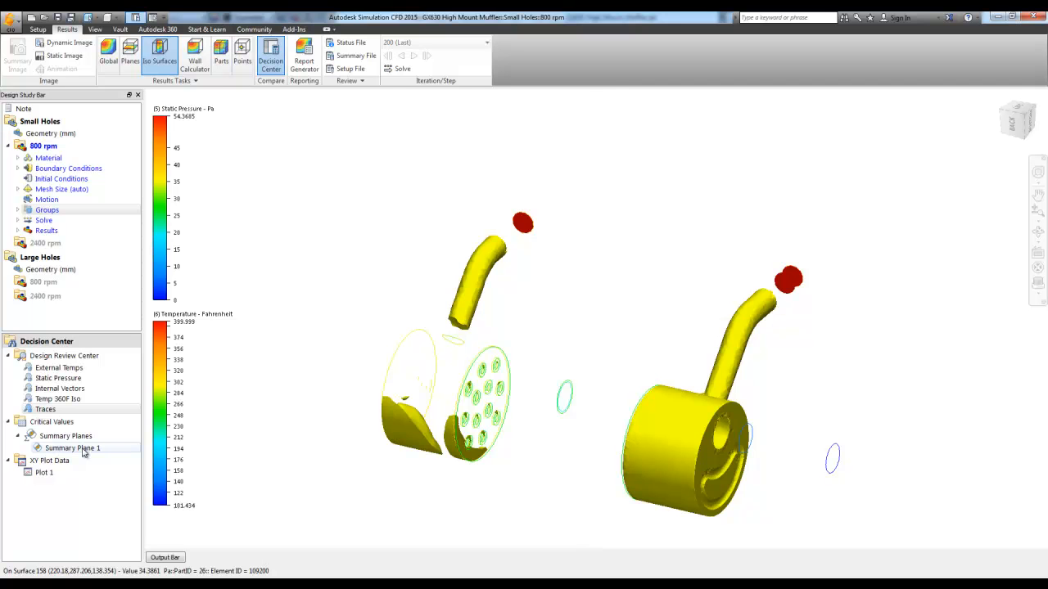
pyautogui.doubleClick(82, 448)
pyautogui.click(554, 453)
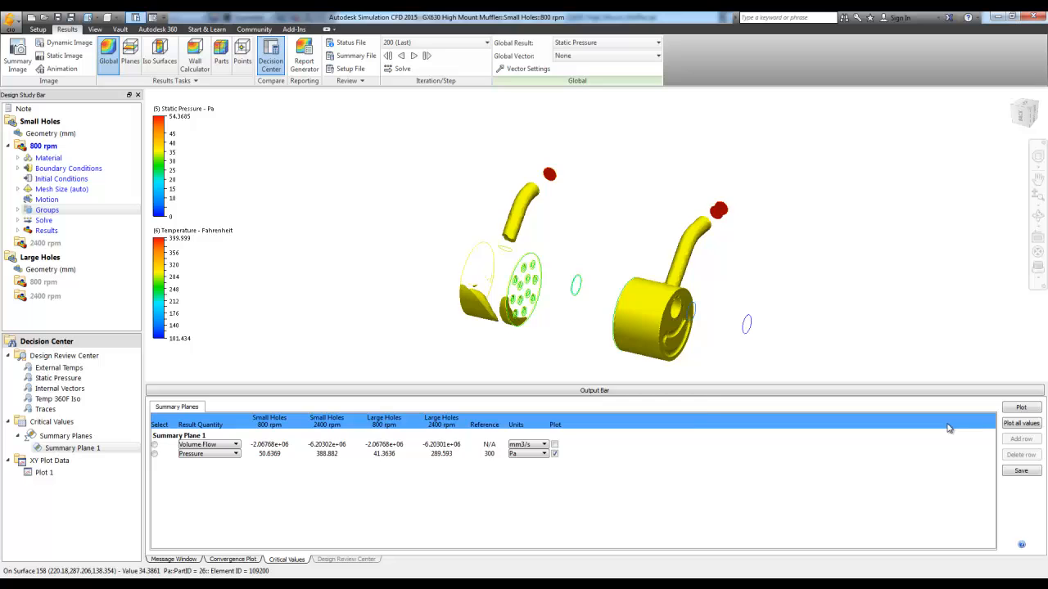
pyautogui.click(1023, 407)
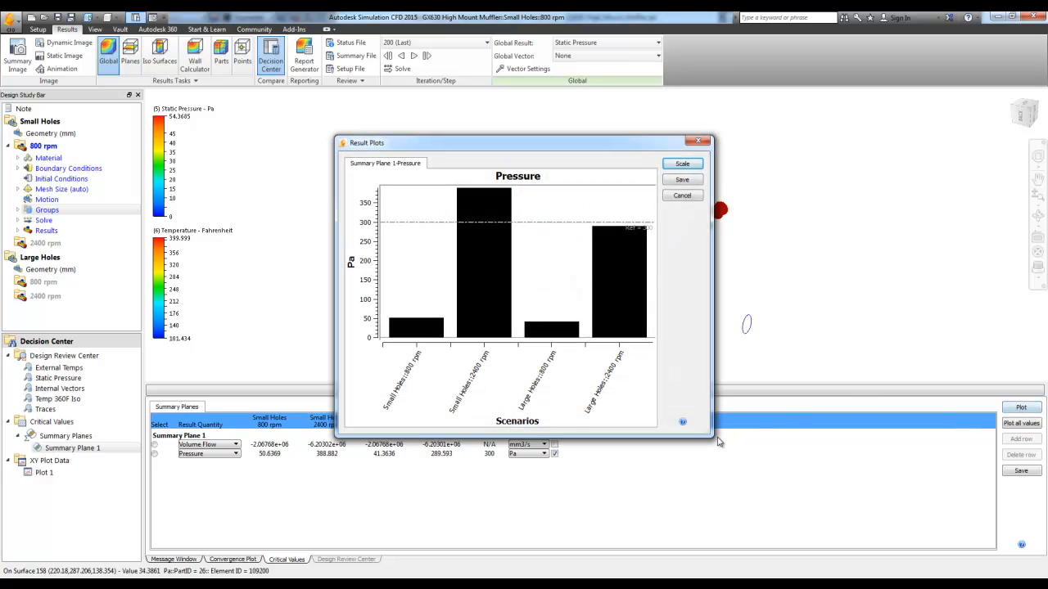
pyautogui.click(684, 195)
# Open the summary XY plot Plot 1 to review Temperature for all four scenarios, enlarging and repositioning its window.
pyautogui.doubleClick(79, 467)
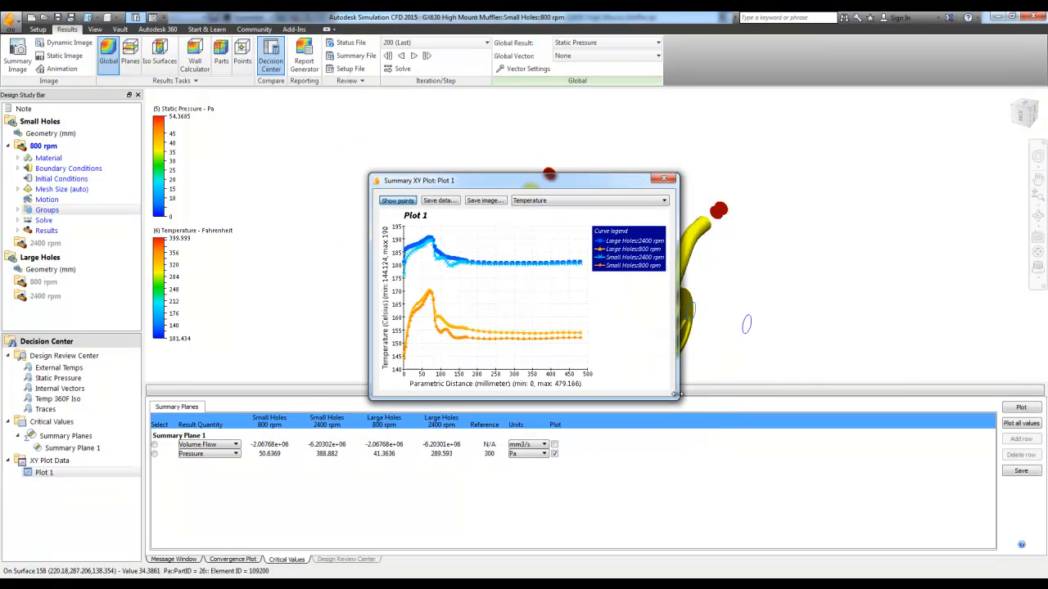
pyautogui.moveTo(677, 399); pyautogui.dragTo(866, 553)
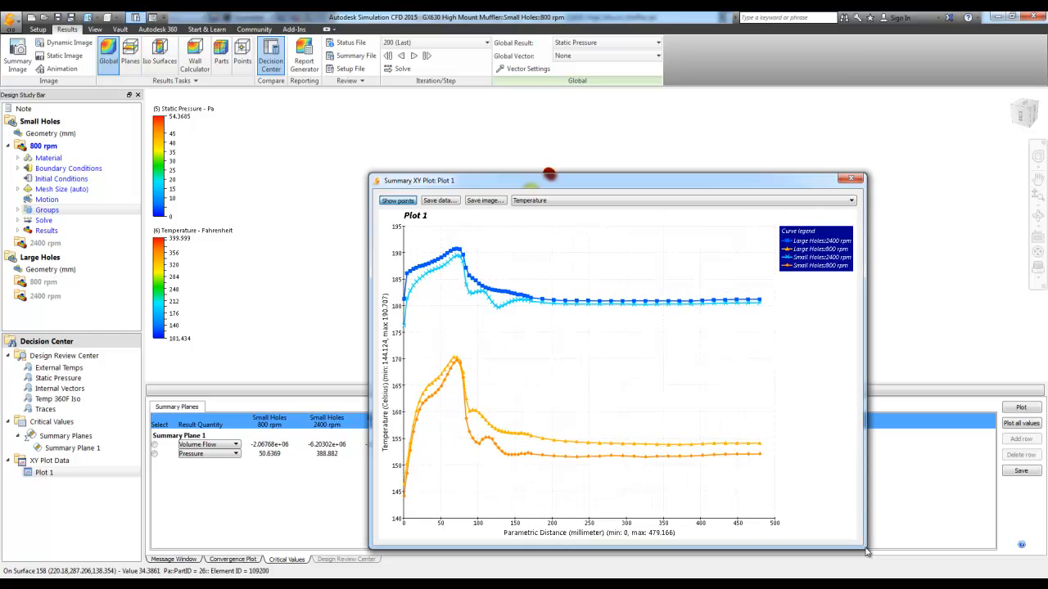
pyautogui.moveTo(684, 194); pyautogui.dragTo(596, 124)
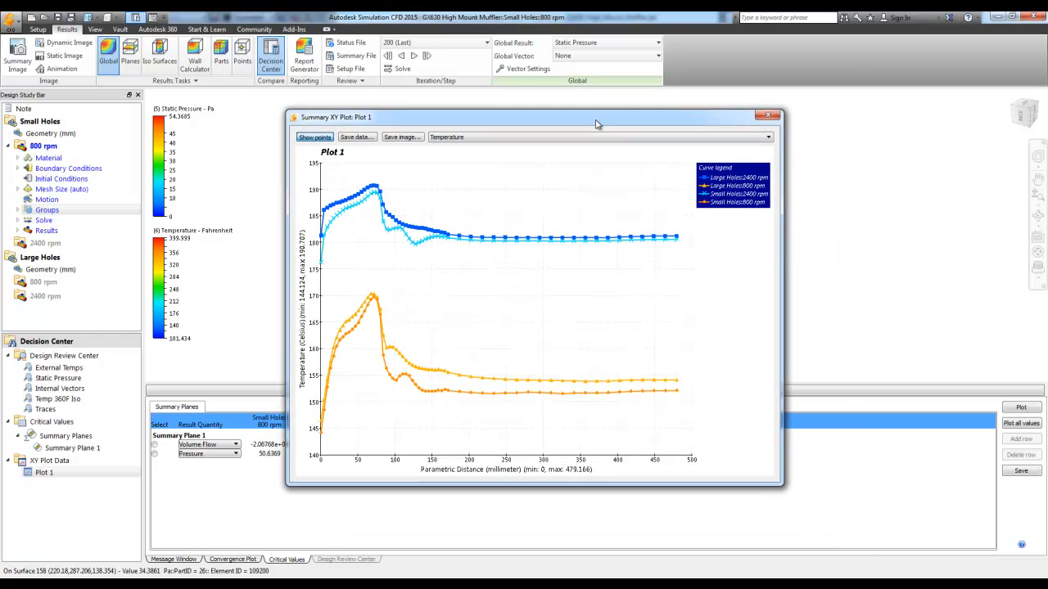
# Review the Velocity Magnitude and Static Pressure curves in Plot 1, and close the plot.
pyautogui.click(581, 137)
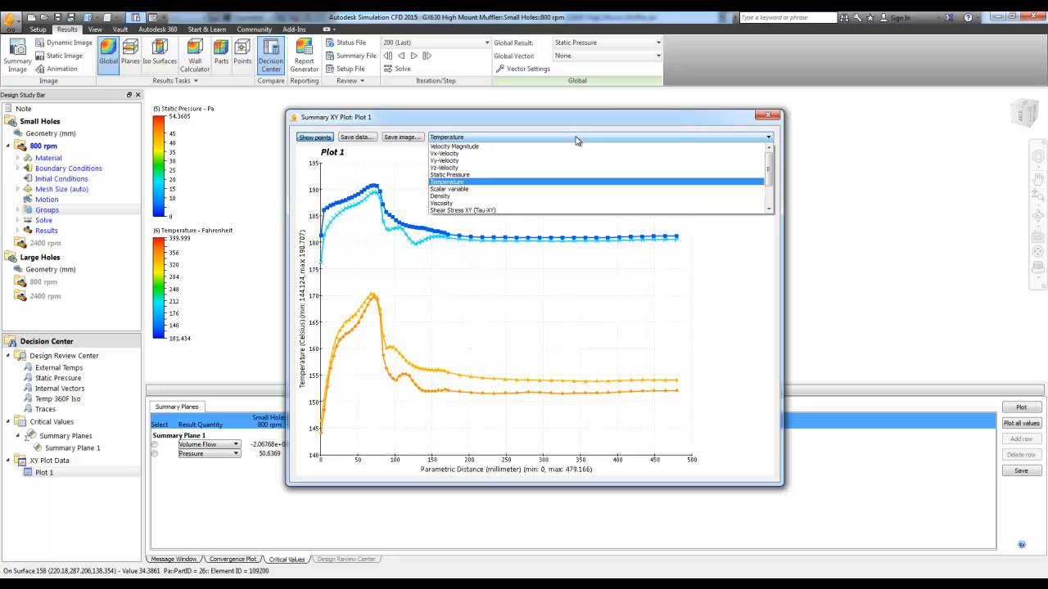
pyautogui.click(486, 147)
pyautogui.click(488, 138)
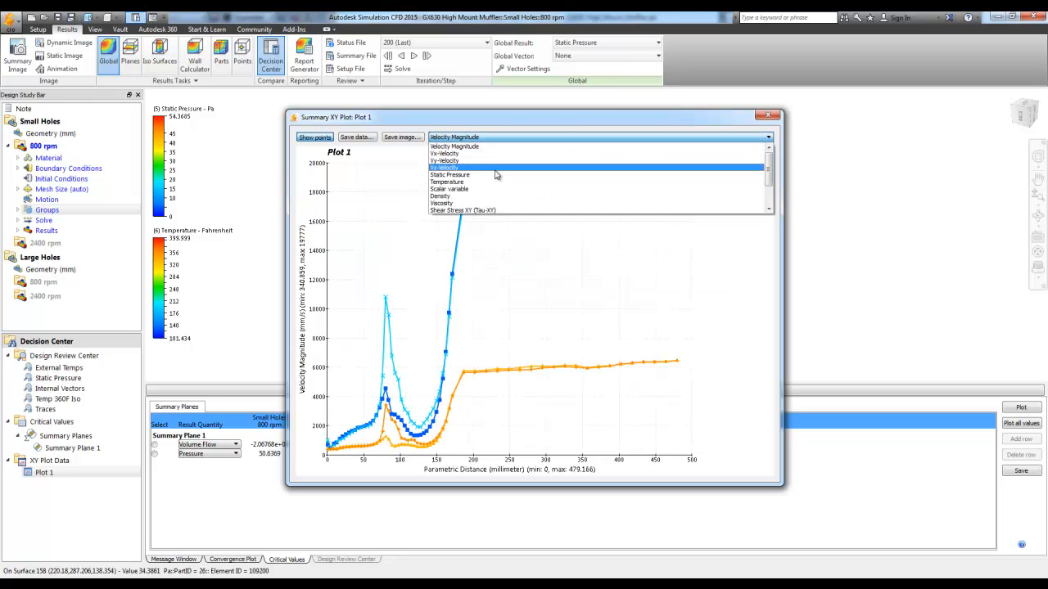
pyautogui.click(495, 175)
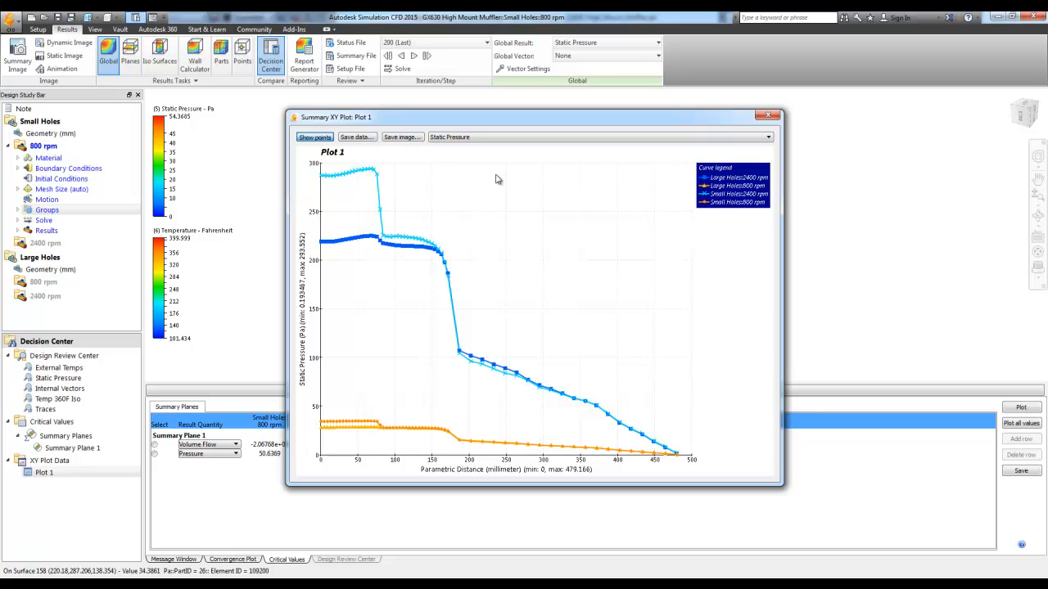
pyautogui.click(768, 117)
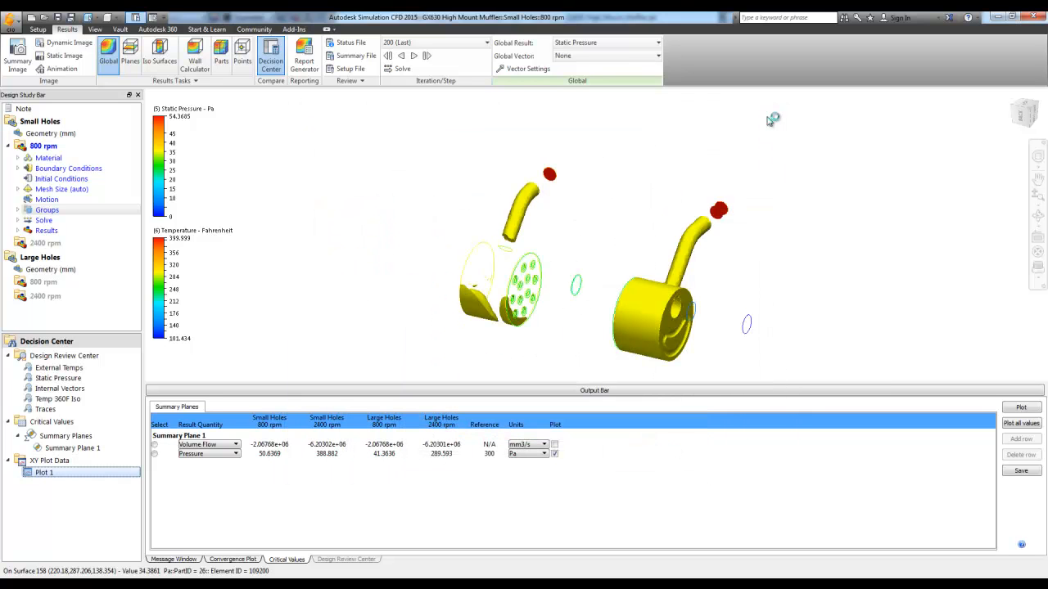